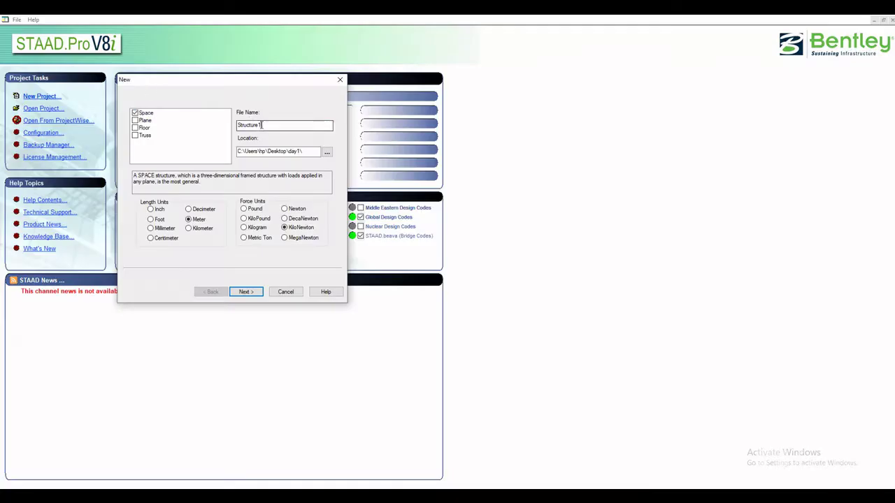
Name the new space model 'spiral staircase14' and open its input command file for editing.
double_click(234, 124)
type("sp")
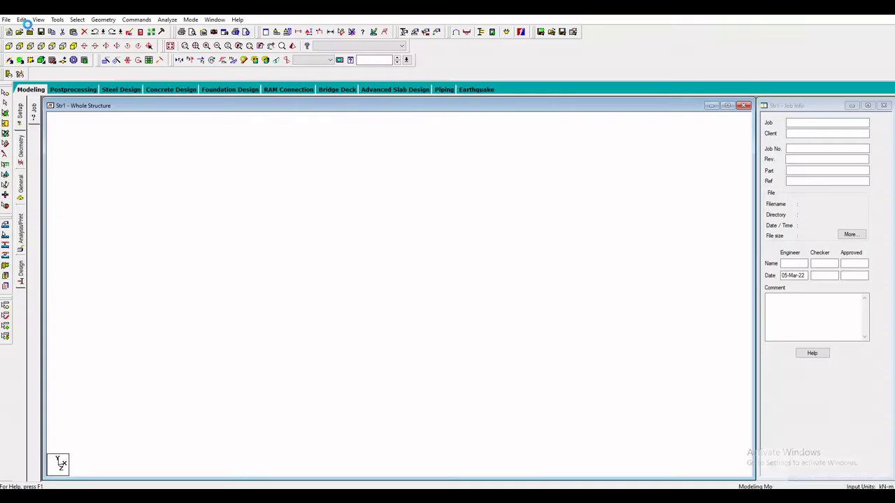
left_click(22, 19)
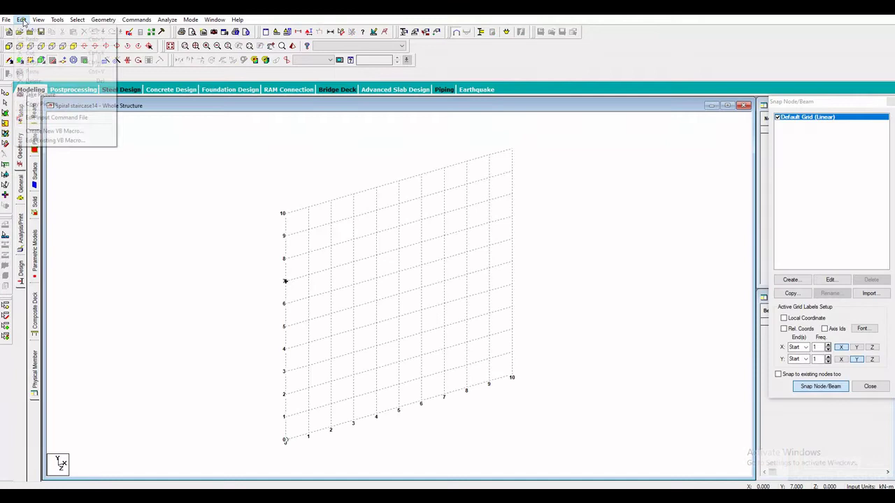
left_click(56, 117)
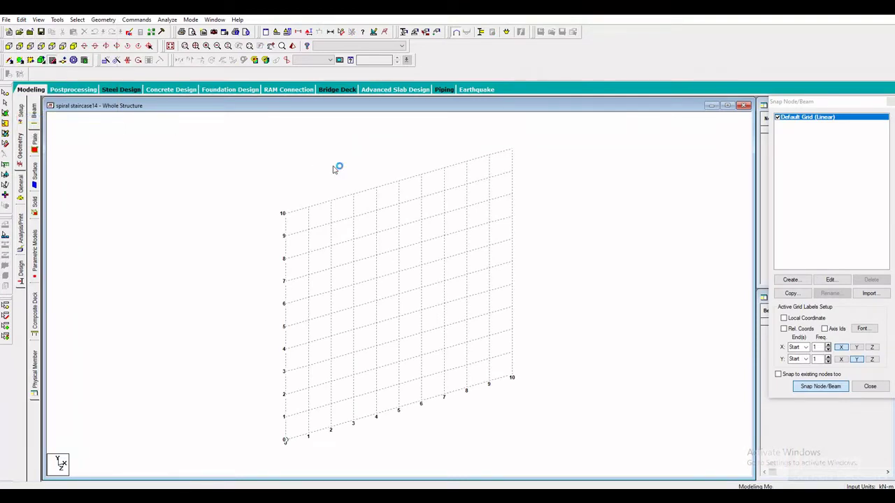
Add UNIT M KN and a JOINT COORDINATE CYLINDRICAL REVERSE block generating nodes 1–24 and 25–48.
left_click(135, 76)
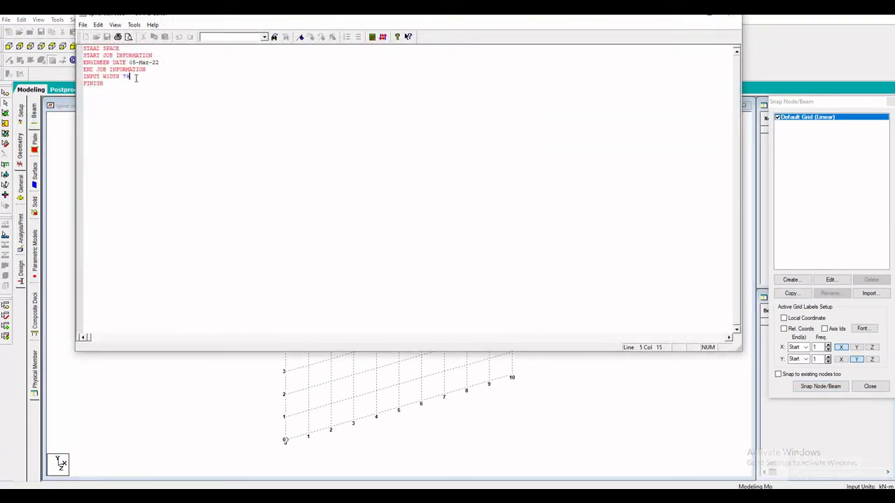
key("Return")
type("UNIT M KN")
key("Return")
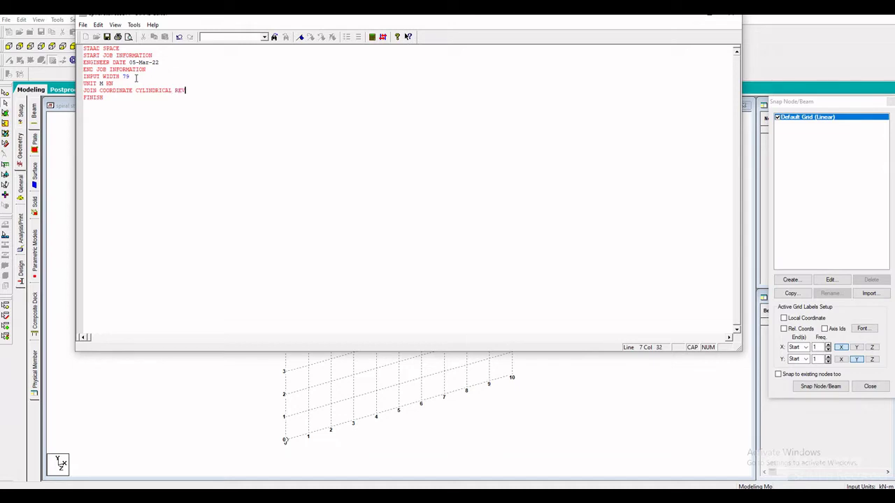
key("Return")
key("Return")
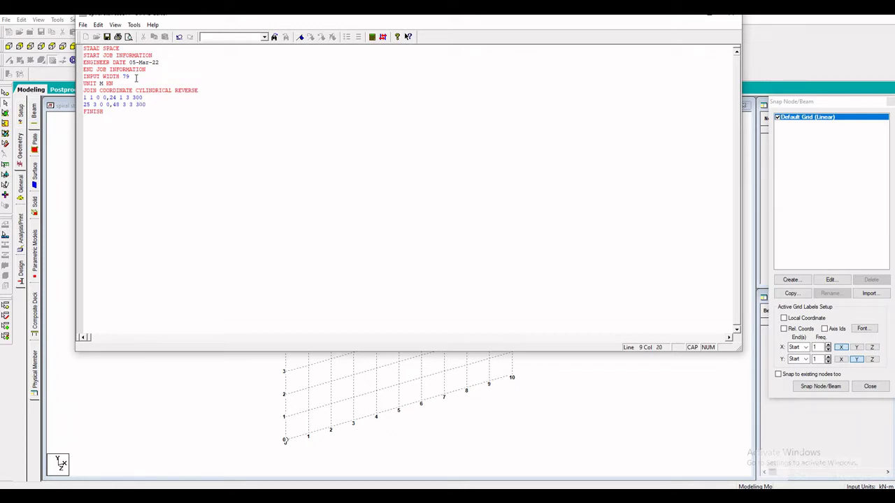
left_click(82, 25)
left_click_drag(83, 98, 604, 105)
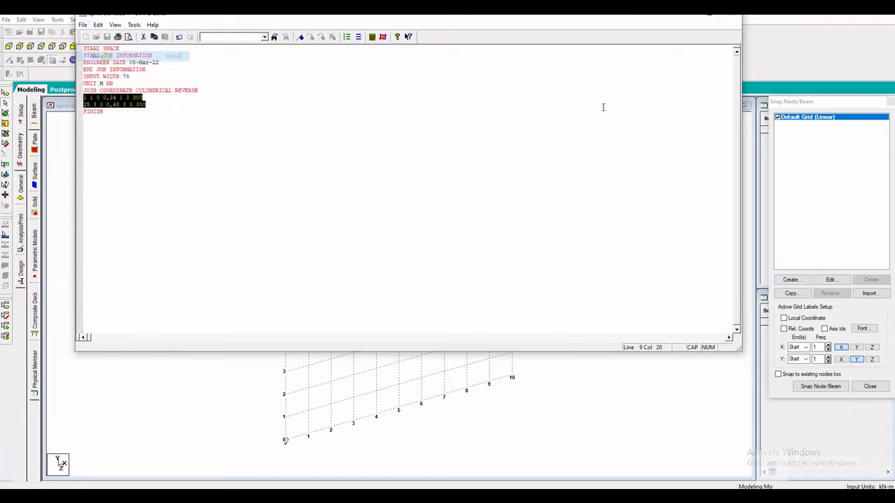
Save the command file to load the 48 nodes and display node numbers in plan and elevation.
left_click(732, 19)
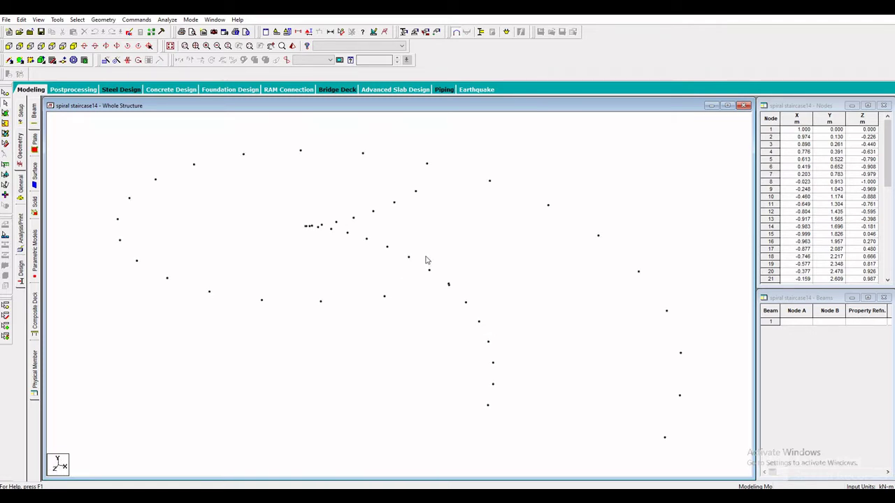
key("shift+n")
scroll(570, 357, "down", 3)
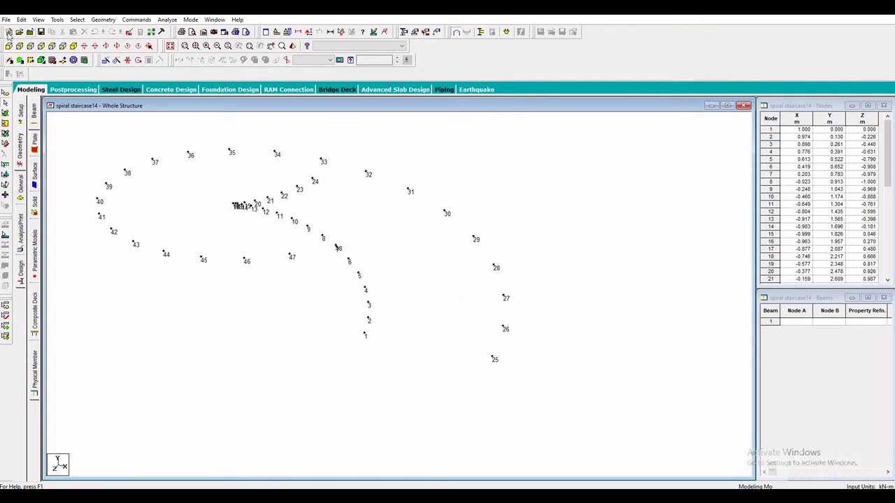
left_click(52, 45)
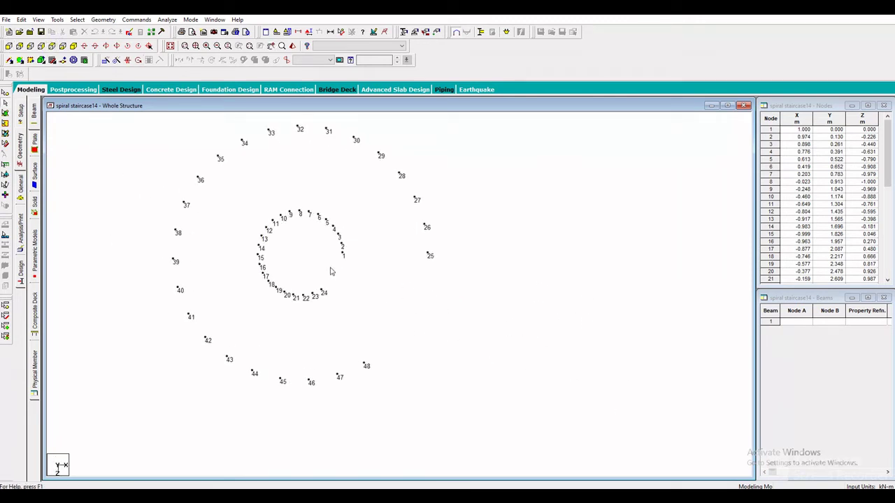
middle_click_drag(347, 266, 357, 288)
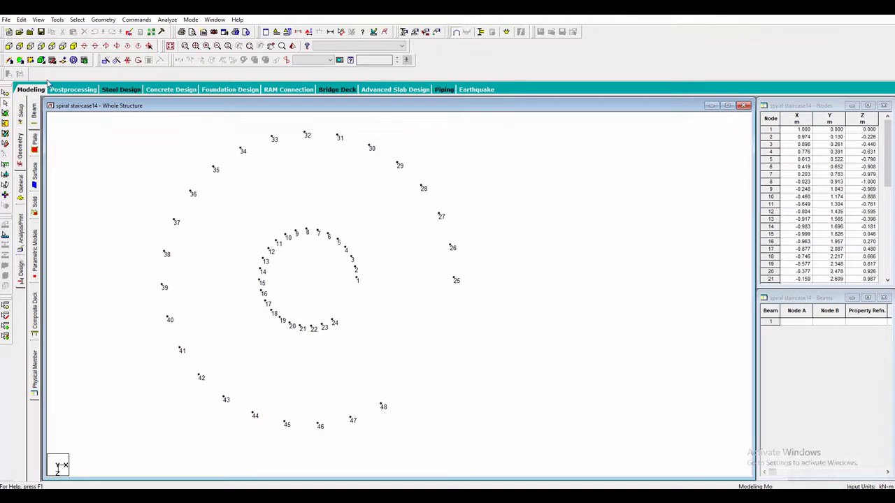
left_click(74, 45)
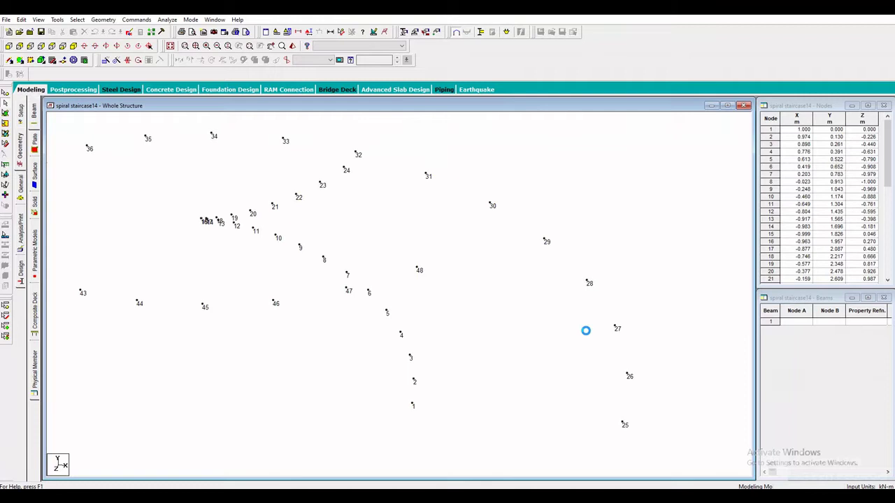
middle_click_drag(589, 341, 471, 298)
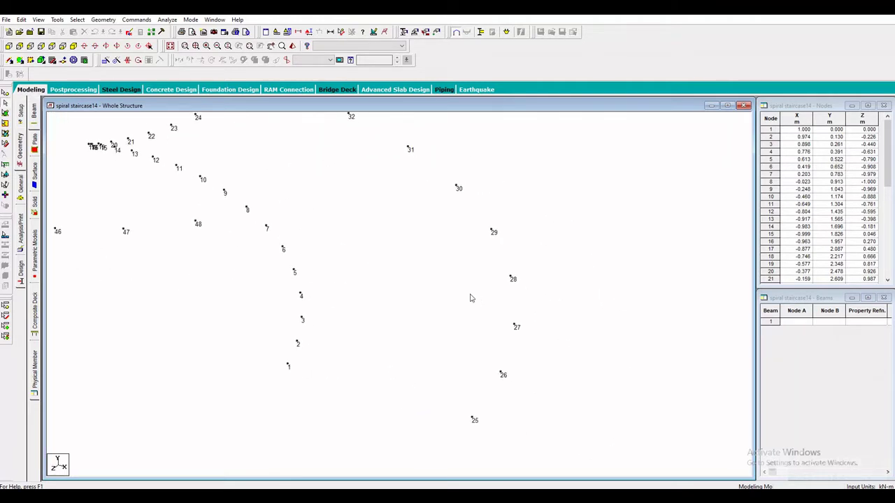
Turn on Fill Plates/Solids/Surface in the Structure Diagrams display settings.
right_click(496, 188)
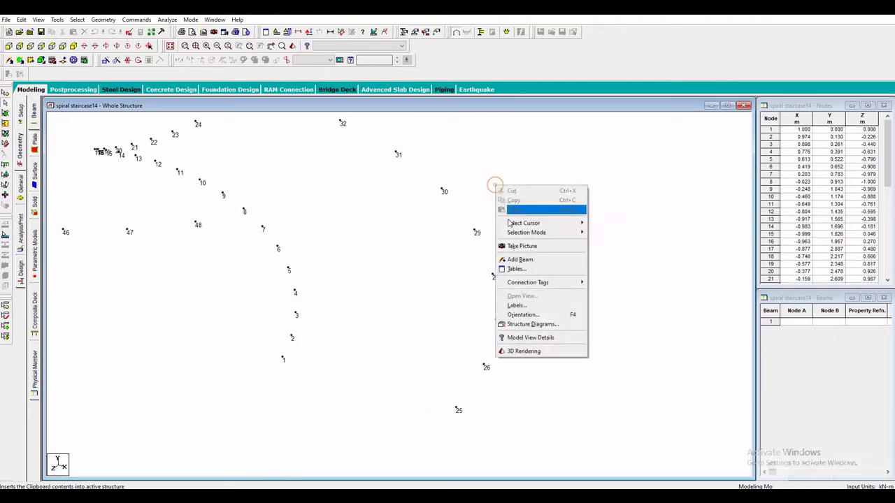
left_click(530, 324)
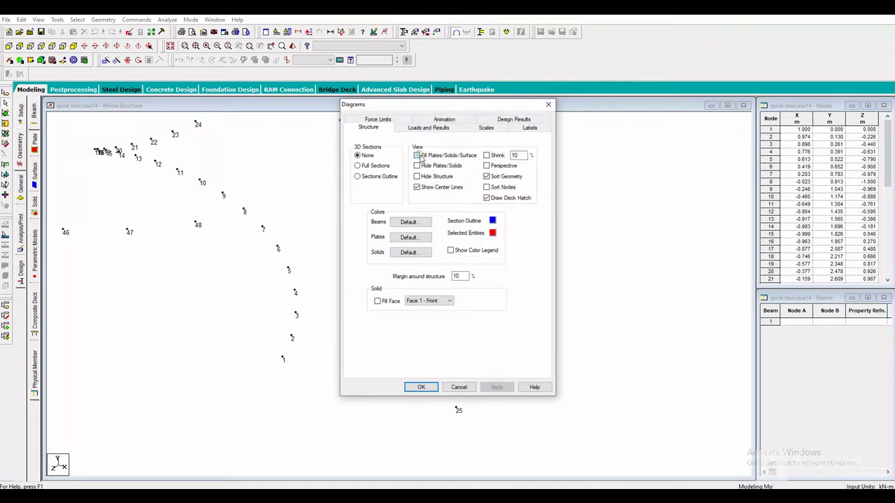
left_click(417, 155)
left_click(498, 389)
left_click(428, 391)
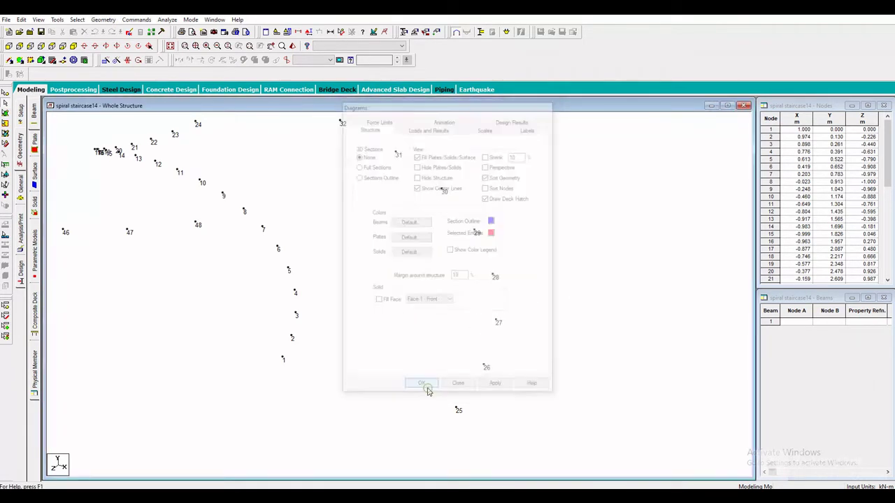
left_click(52, 60)
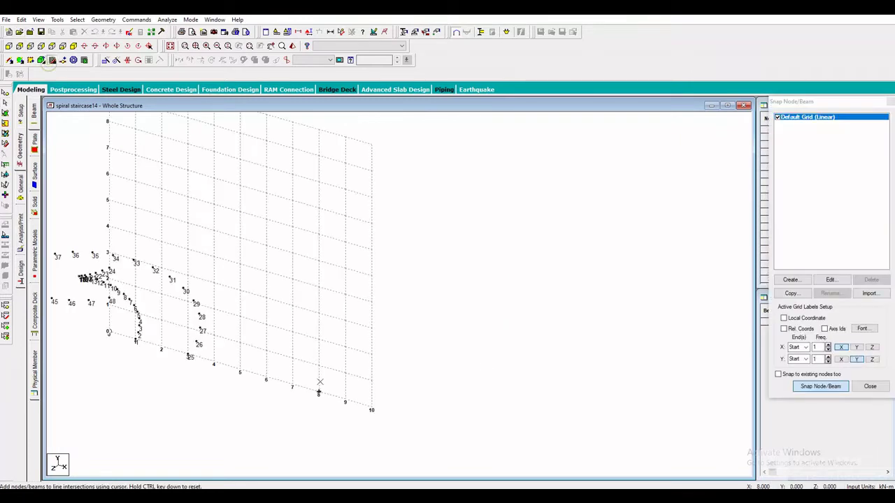
Quad-mesh the first spiral panel bounded by nodes 1, 25 and 26.
left_click(62, 60)
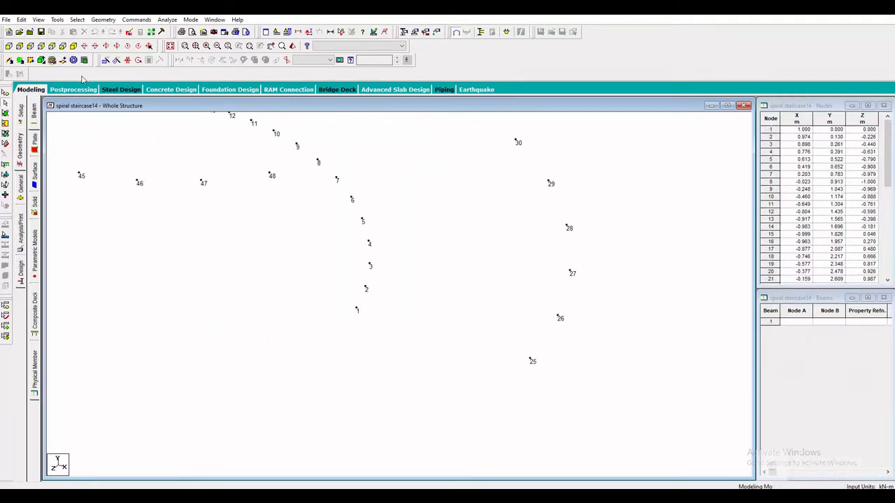
left_click(356, 310)
left_click(532, 360)
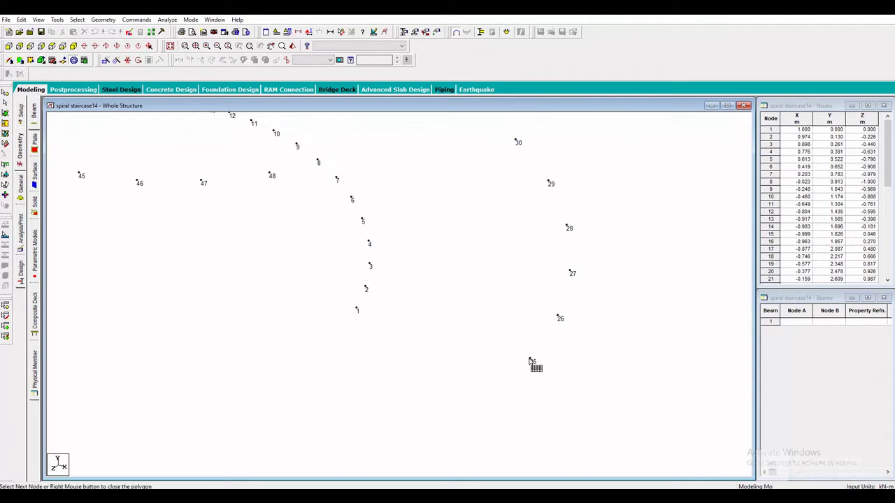
left_click(559, 317)
left_click(356, 310)
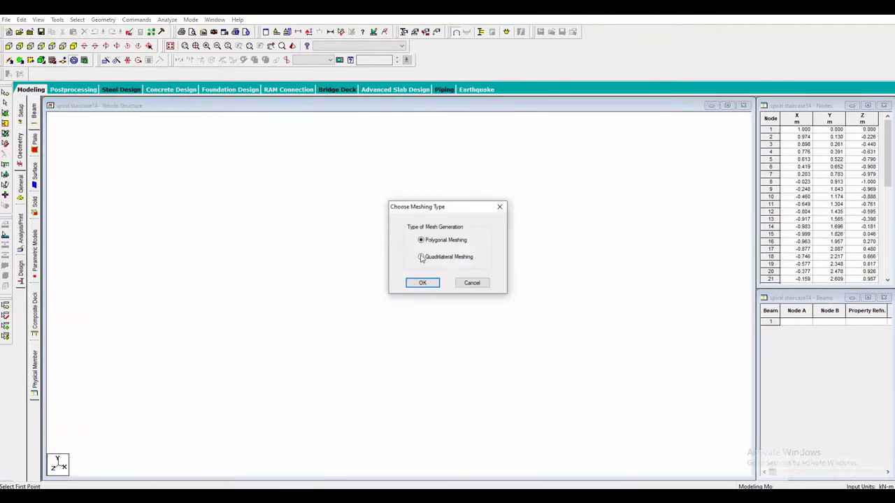
left_click(422, 257)
left_click(423, 282)
left_click(505, 294)
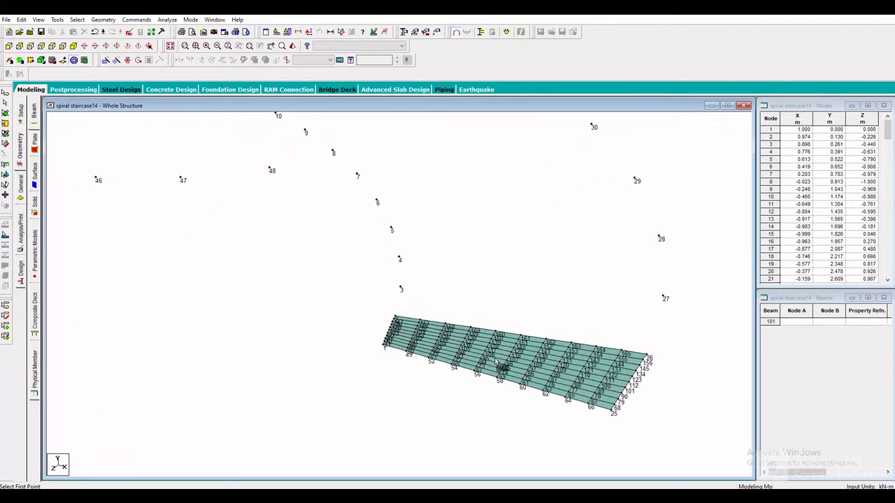
Quad-mesh the next panel between the inner and outer rings and outline the following one.
left_click(395, 318)
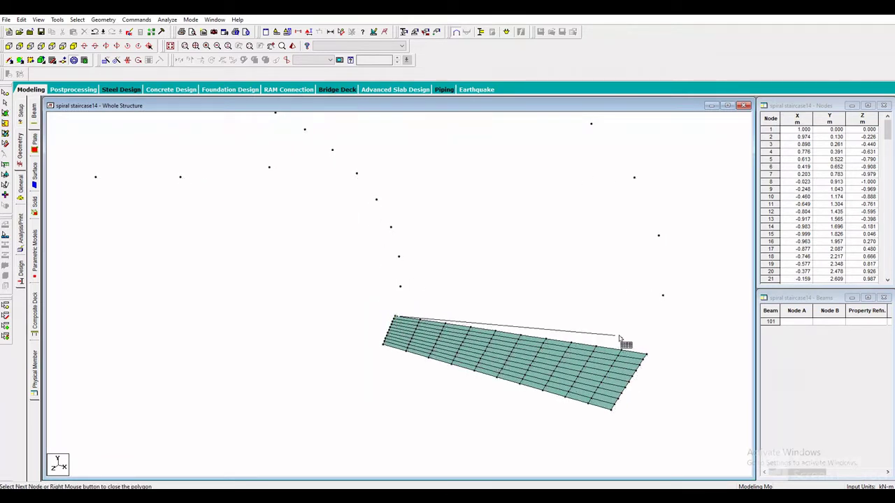
left_click(647, 355)
left_click(662, 295)
left_click(400, 286)
left_click(395, 318)
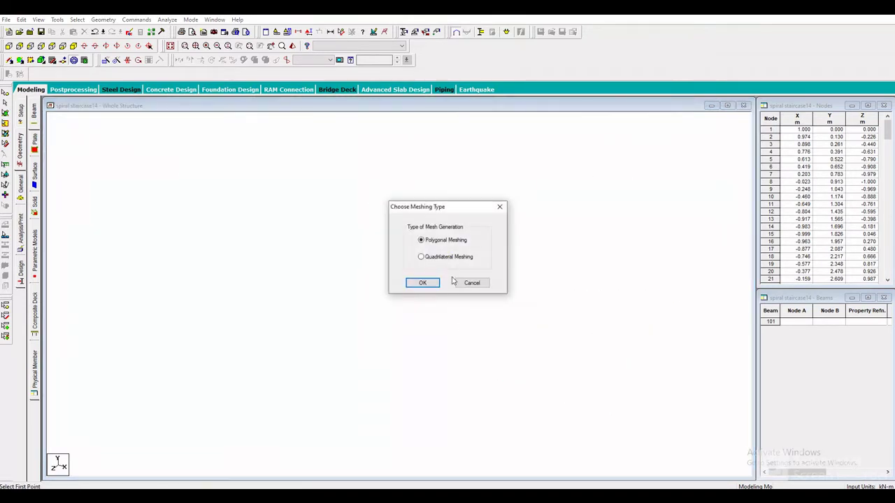
left_click(422, 282)
left_click(509, 304)
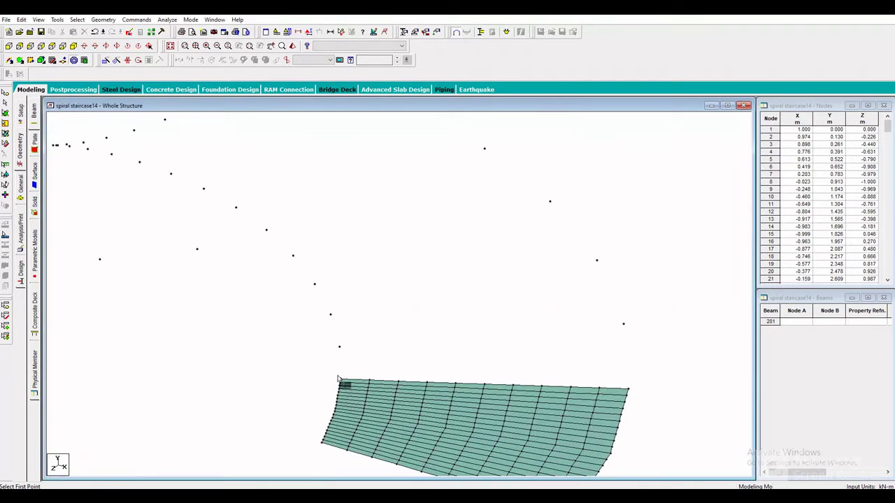
left_click(341, 381)
left_click(628, 389)
left_click(623, 324)
left_click(339, 347)
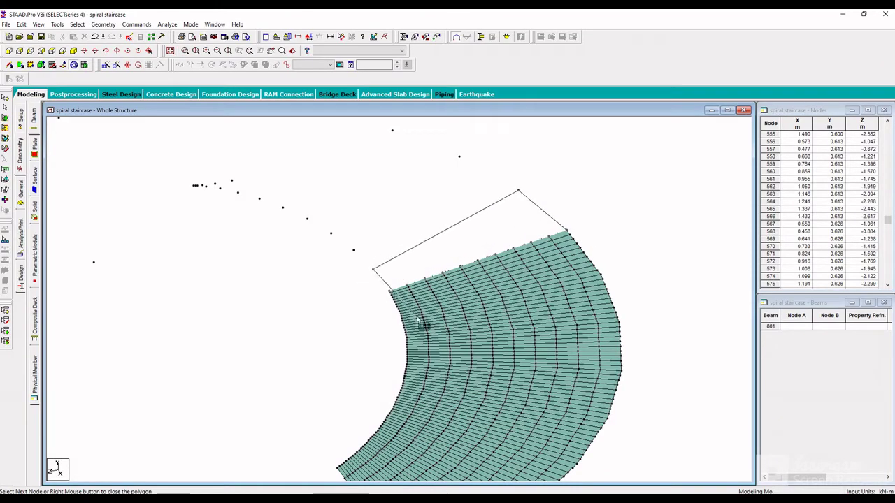
Quad-mesh the outlined panel and the next stair region with default mesh parameters.
left_click(390, 291)
left_click(422, 261)
left_click(425, 288)
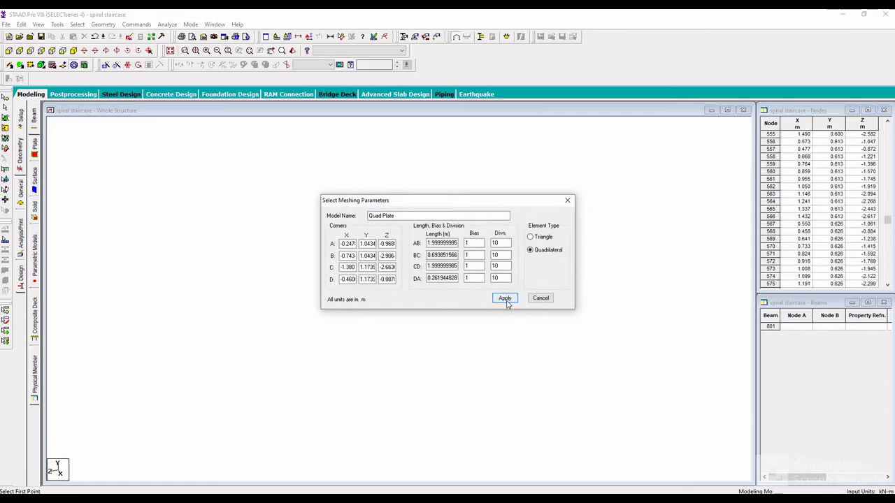
left_click(508, 299)
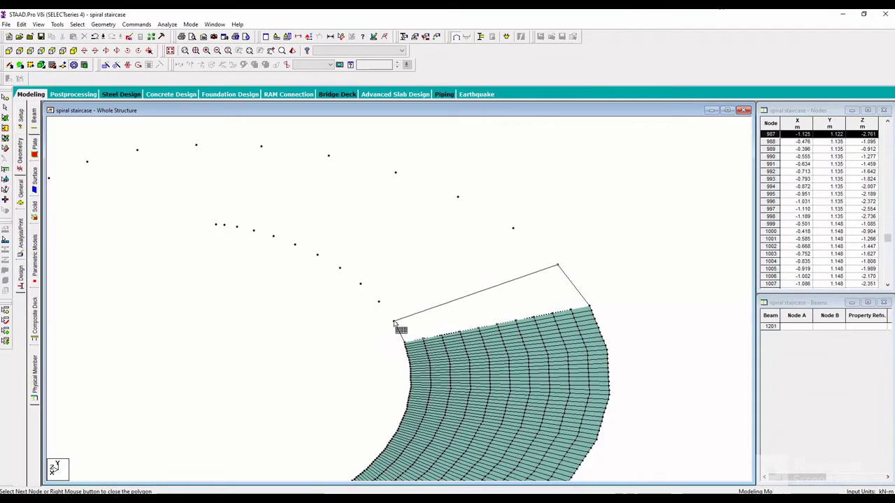
left_click(399, 327)
left_click(422, 261)
left_click(424, 286)
left_click(507, 299)
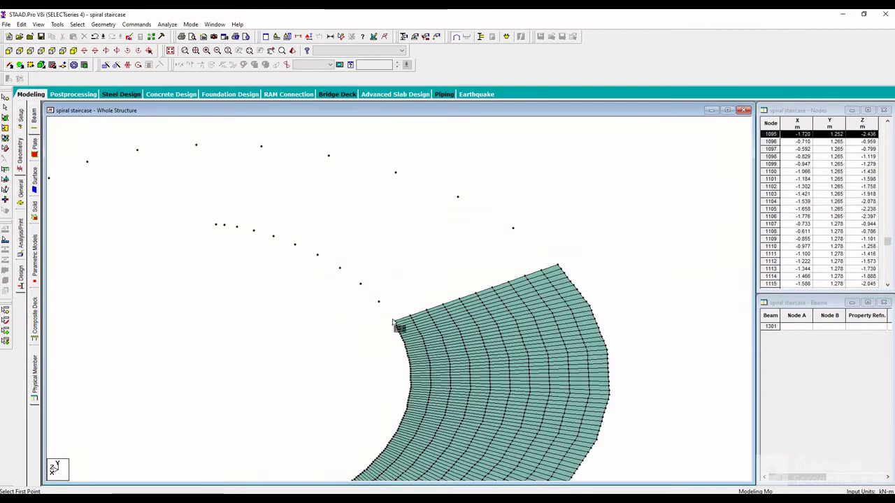
Outline and quad-mesh the next two spiral panels between the ring nodes.
left_click(399, 323)
left_click(558, 271)
left_click(513, 229)
left_click(379, 302)
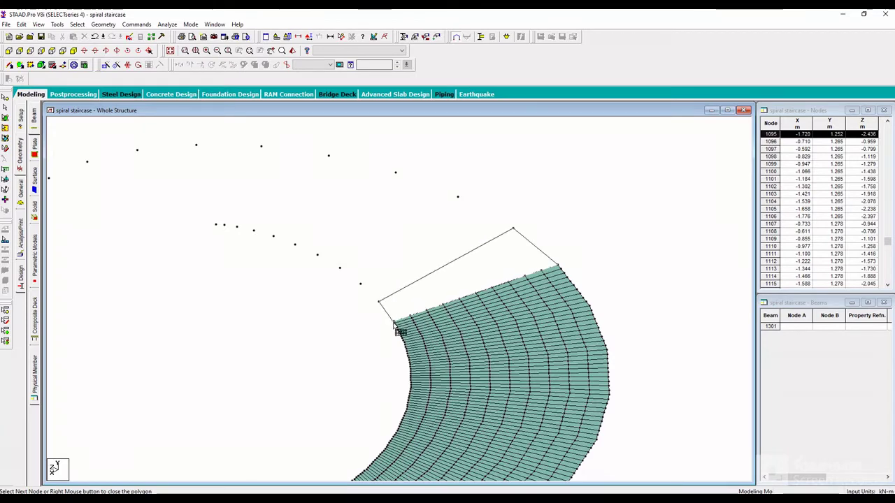
left_click(399, 325)
left_click(421, 261)
left_click(422, 287)
left_click(379, 303)
left_click(610, 253)
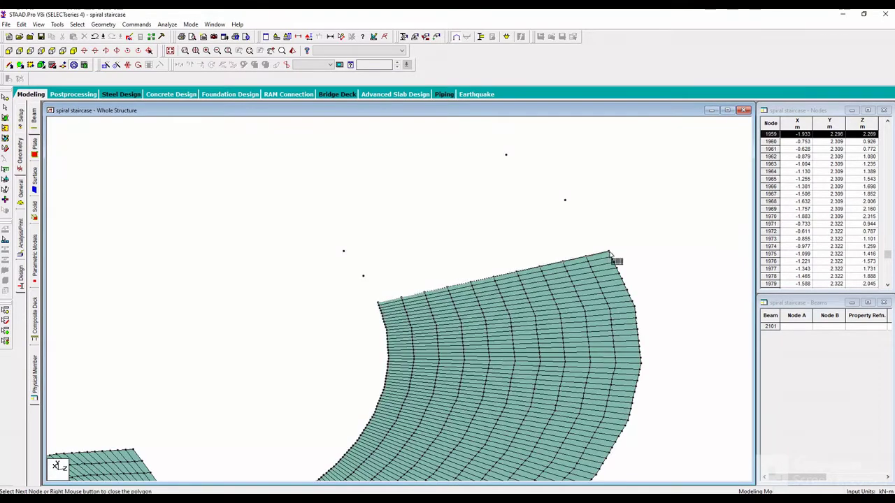
left_click(566, 203)
left_click(380, 303)
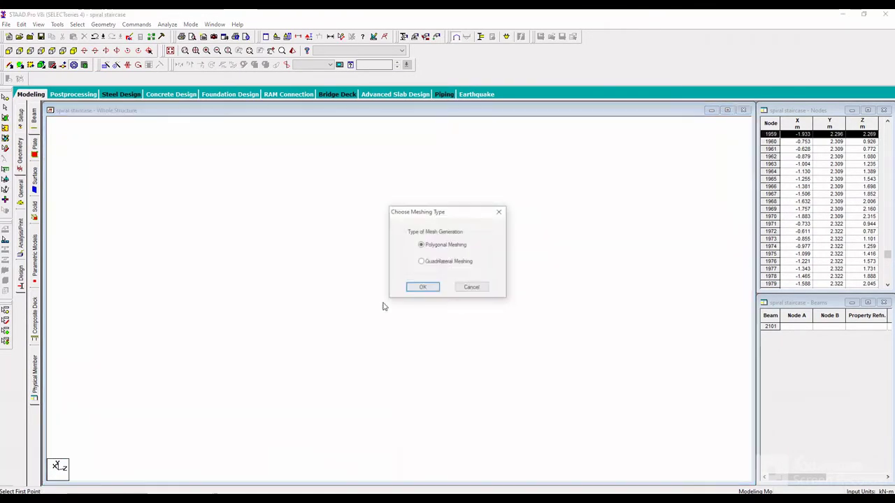
left_click(423, 288)
left_click(506, 296)
Quad-mesh the final spiral panel and orbit the view to show the complete helicoid.
left_click(363, 275)
left_click(344, 251)
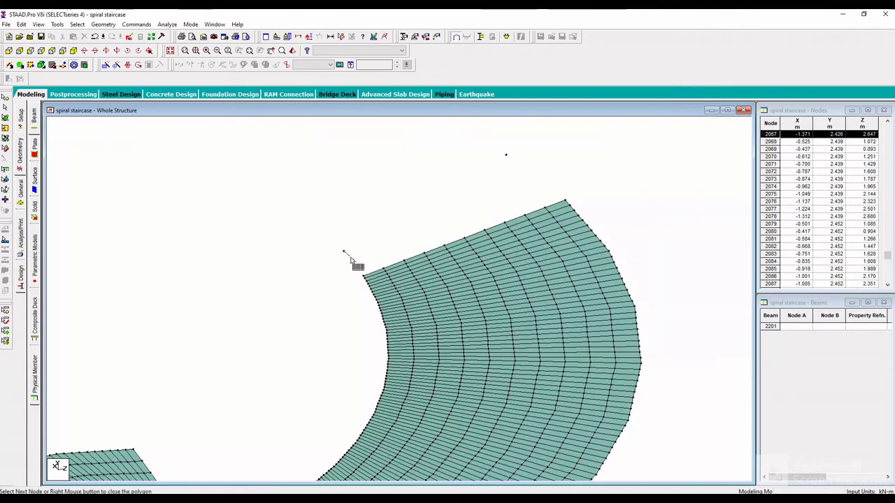
left_click(566, 203)
left_click(506, 154)
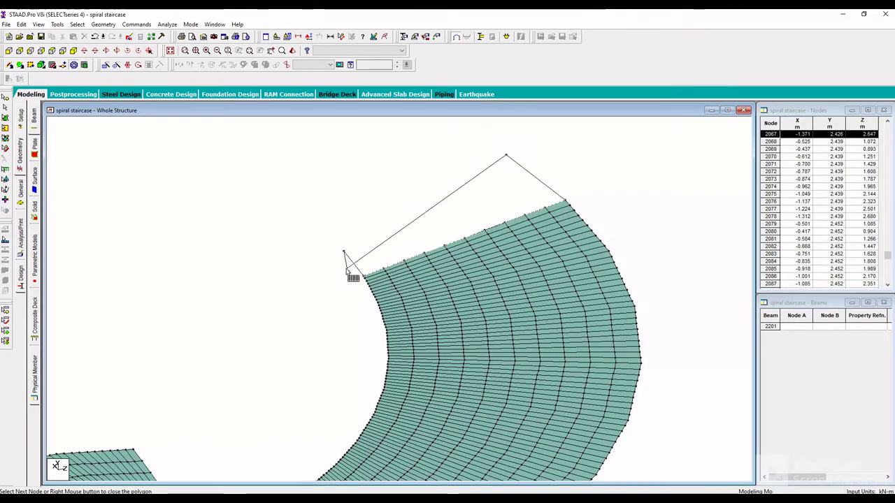
left_click(349, 255)
left_click(420, 261)
left_click(422, 287)
left_click(503, 296)
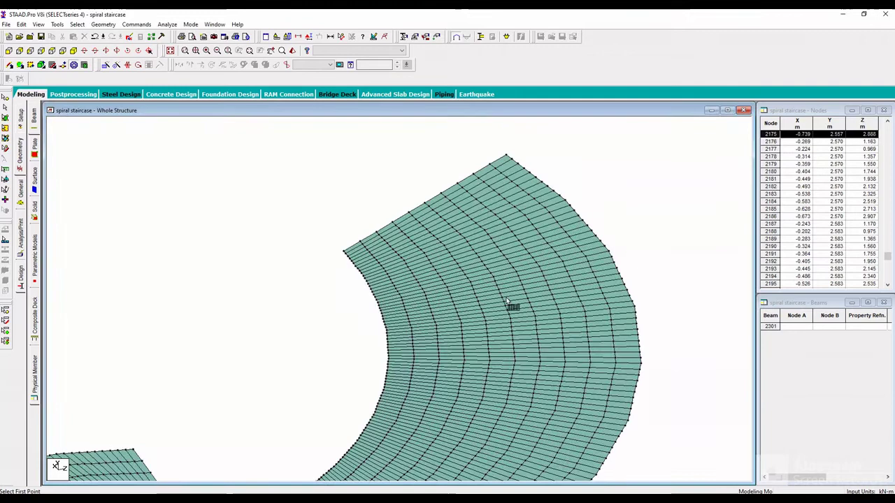
middle_click_drag(364, 236, 395, 254)
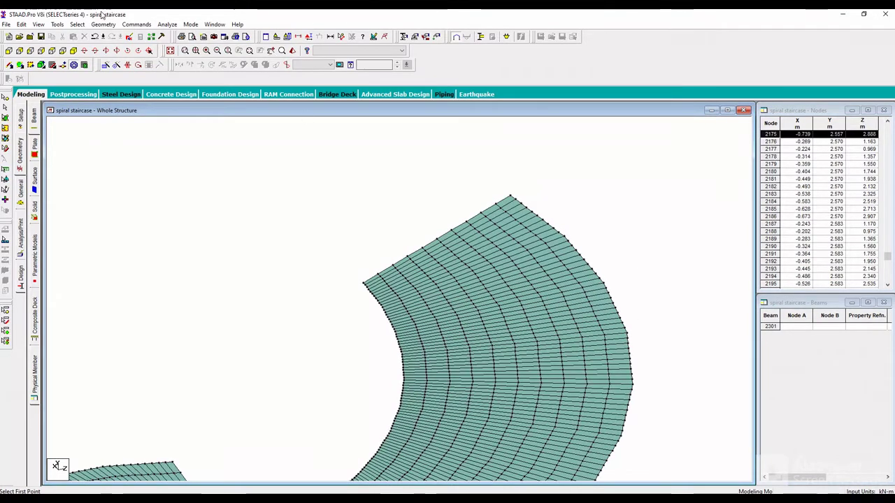
left_click(170, 50)
left_click_drag(391, 293, 451, 257)
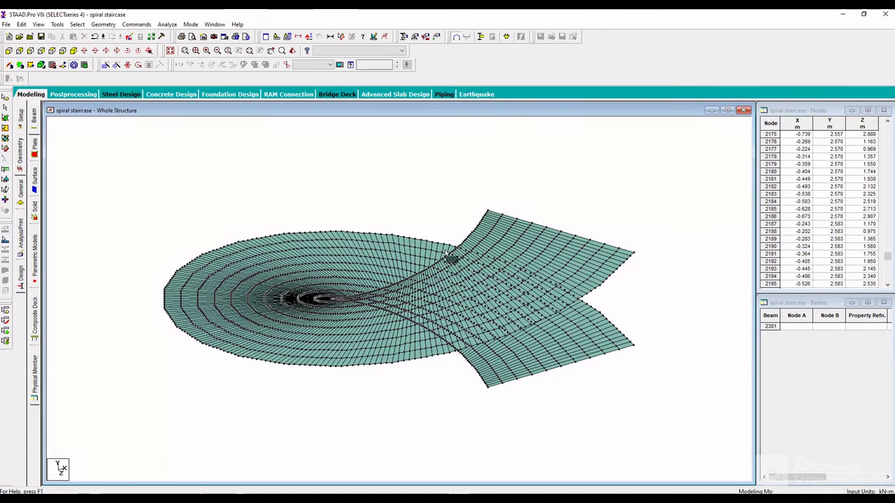
Switch plates back to unfilled display and show the slab in isometric view.
right_click(525, 217)
left_click(545, 336)
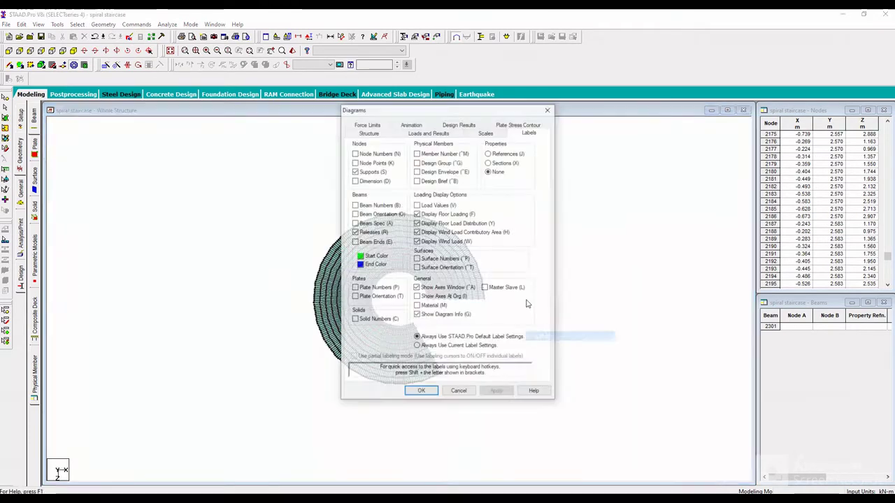
left_click(368, 133)
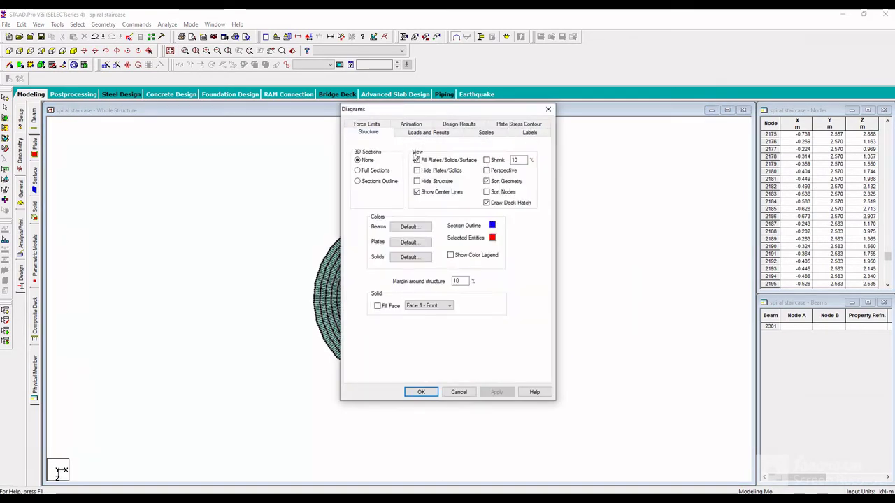
left_click(496, 392)
left_click(421, 392)
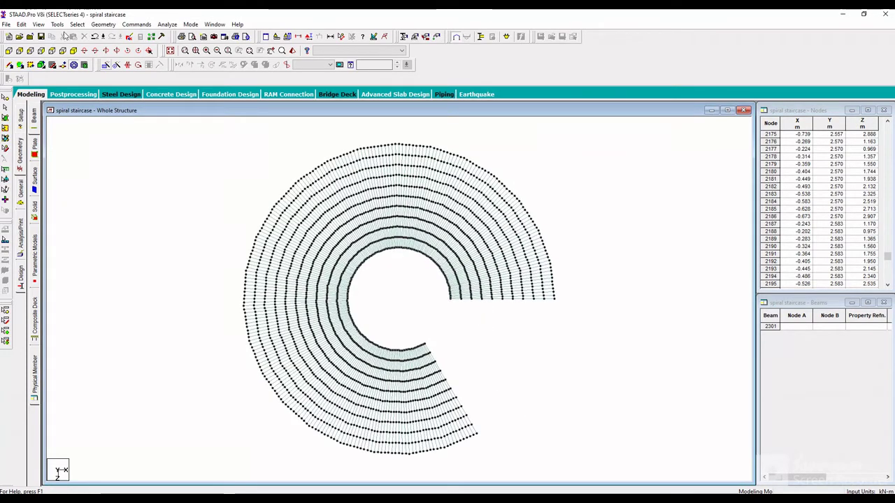
left_click(73, 53)
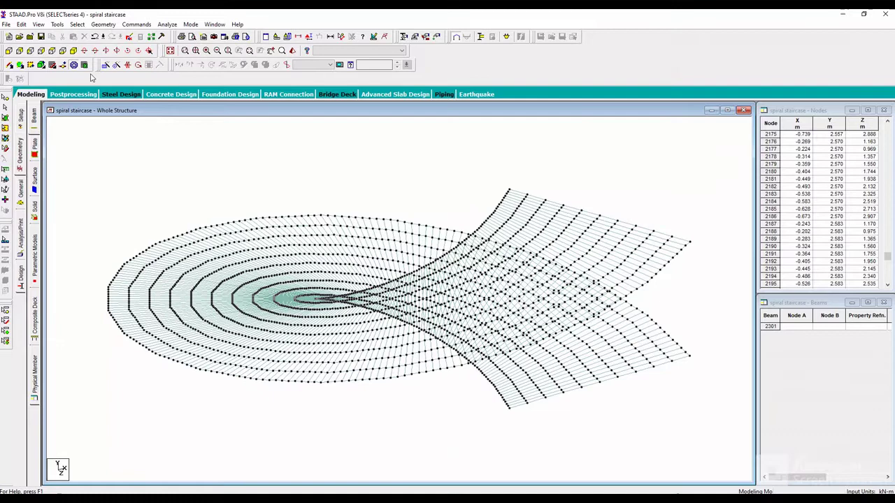
left_click(21, 188)
Create a new support type, Support 2, and pick it for assignment.
left_click(35, 187)
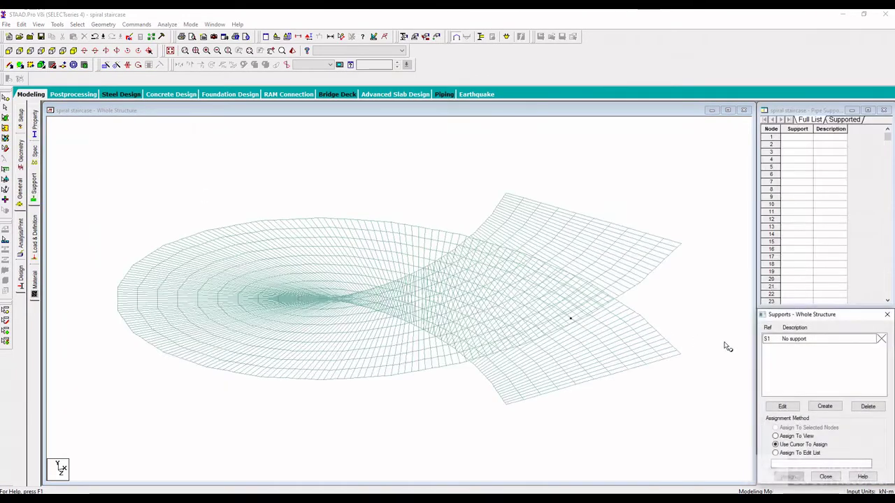
left_click(825, 406)
left_click(772, 484)
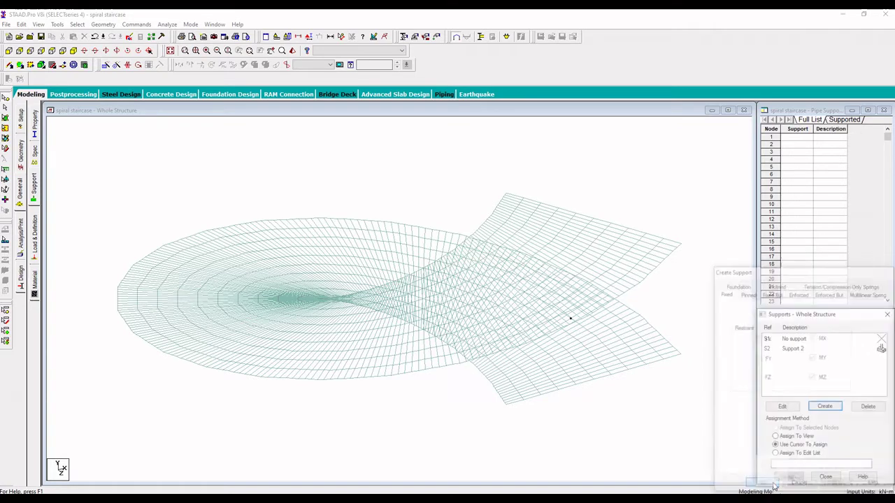
left_click(792, 348)
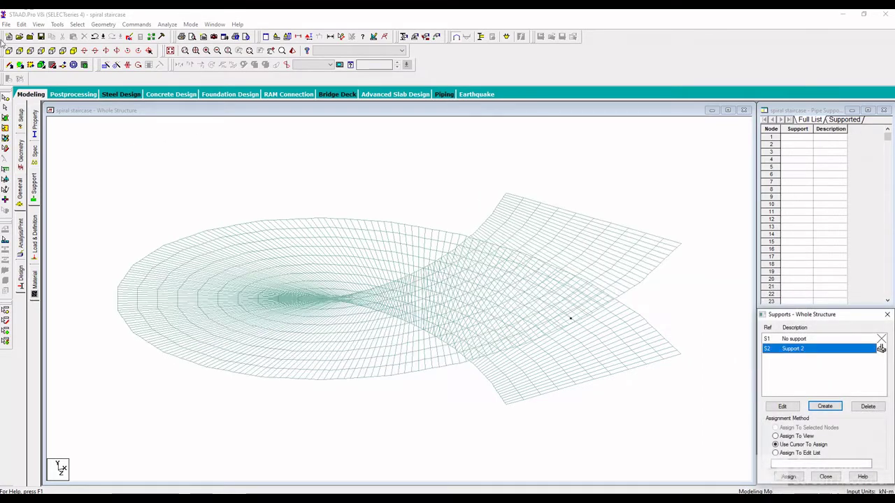
Assign Support 2 to the bottom and top edge nodes selected in front view.
left_click(9, 50)
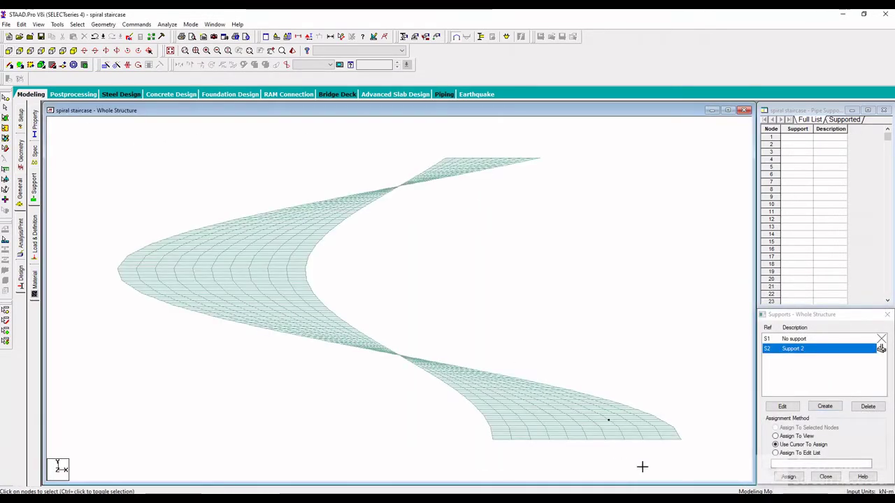
left_click_drag(429, 461, 721, 442)
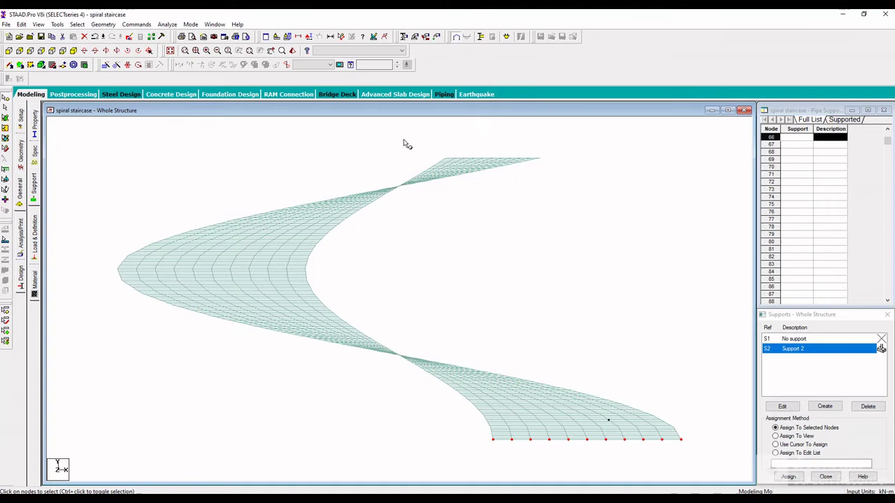
left_click_drag(403, 137, 579, 158)
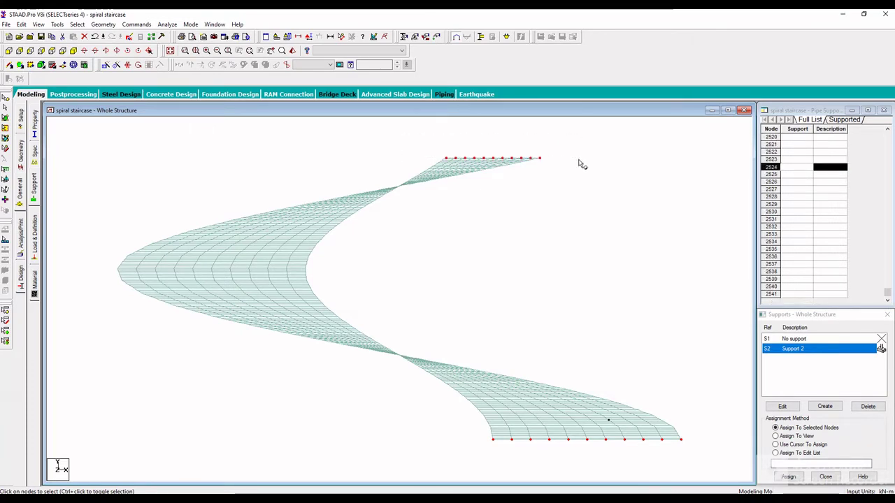
left_click(788, 476)
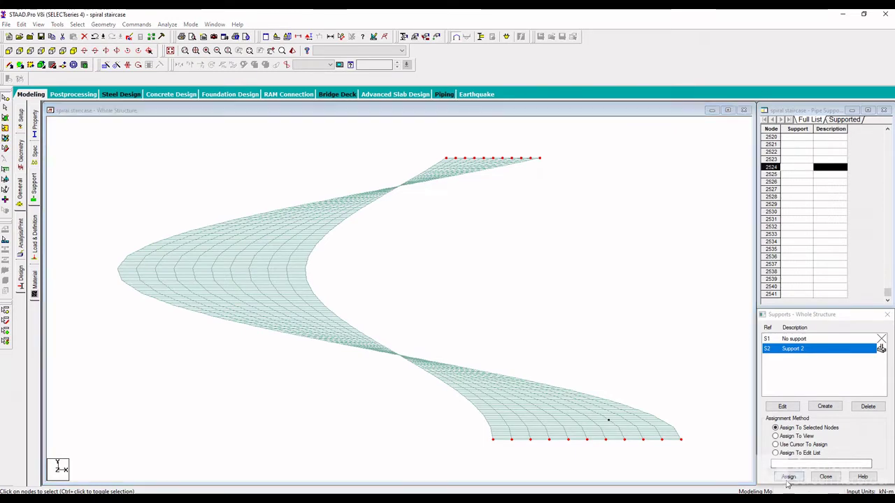
left_click(824, 425)
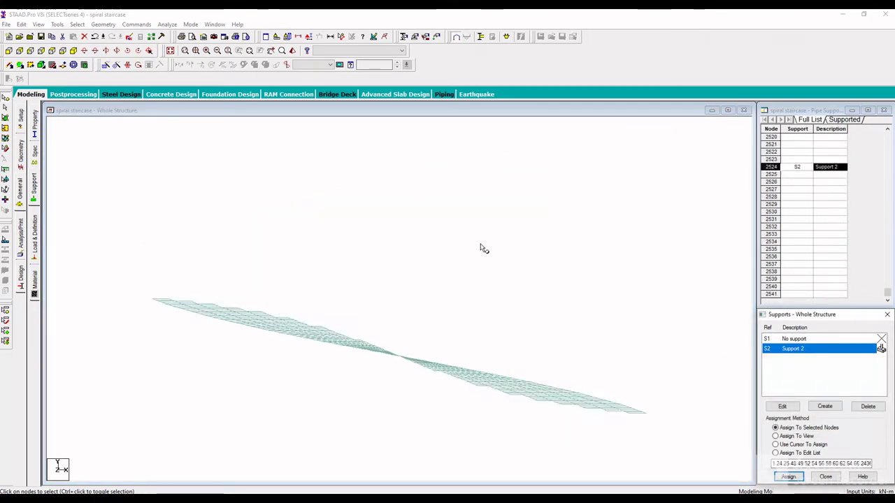
scroll(482, 247, "up", 1)
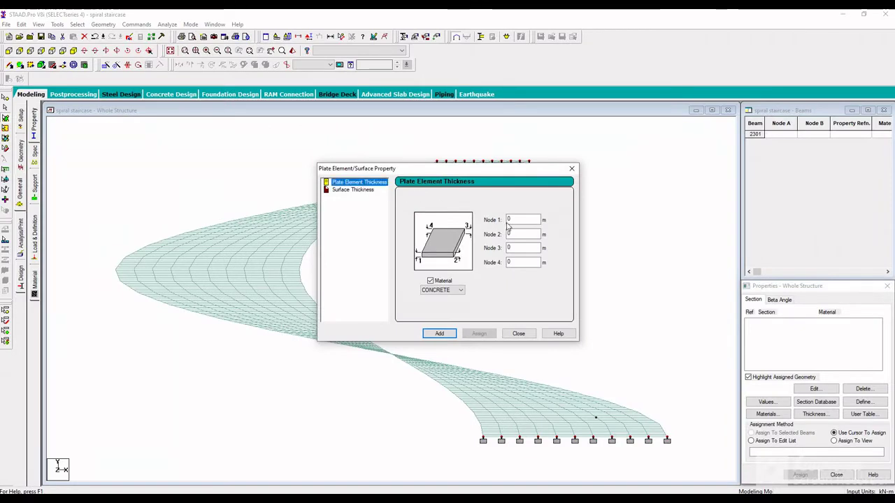
Define a 150 concrete plate thickness and assign it to all plates in view.
double_click(507, 220)
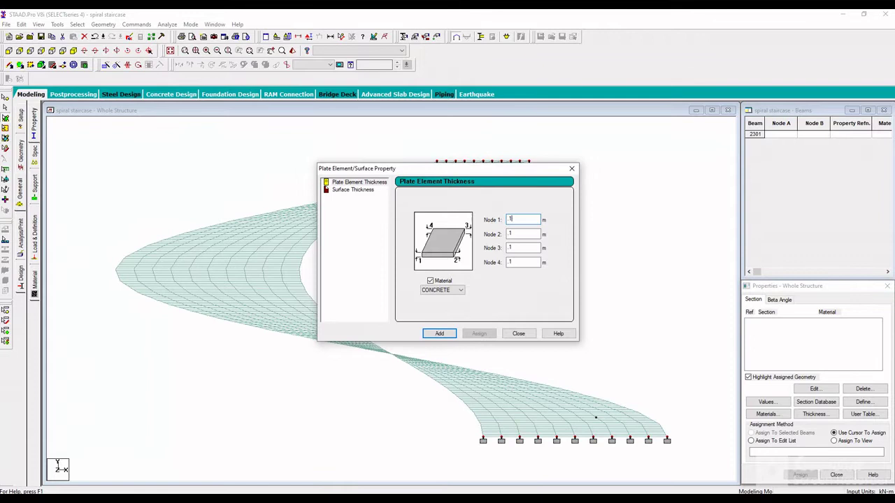
type("150")
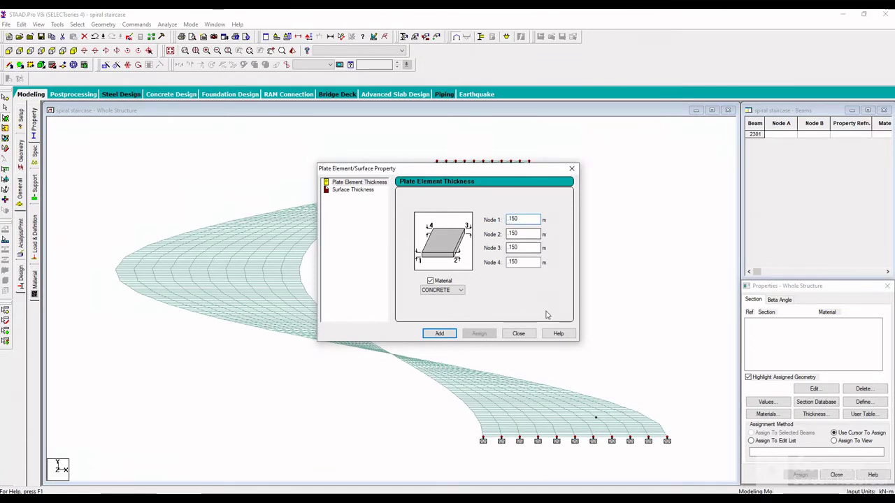
left_click(440, 334)
left_click(518, 335)
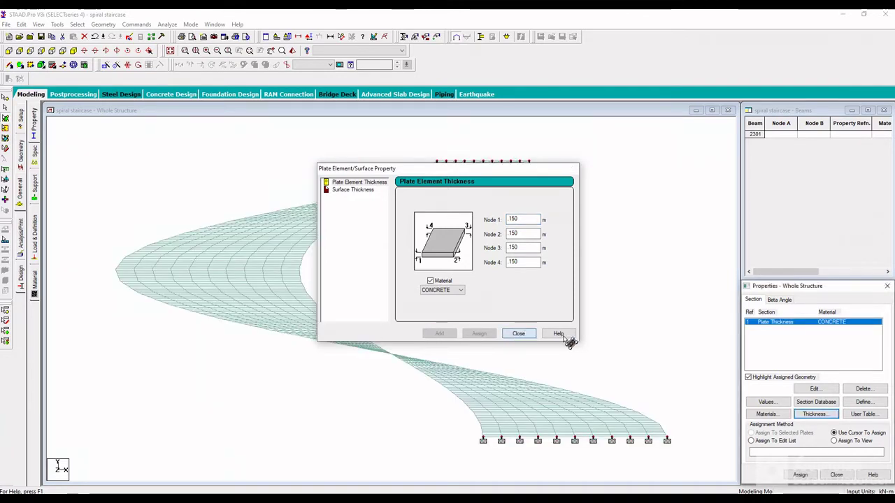
left_click(852, 441)
left_click(799, 475)
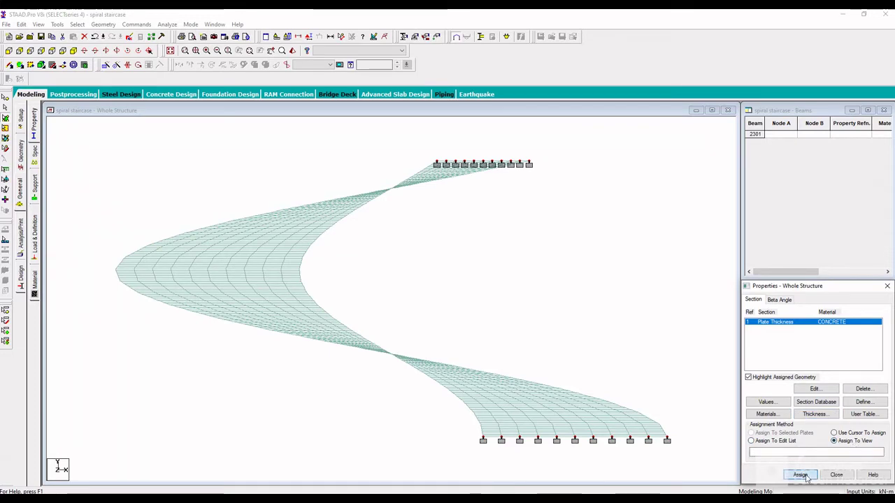
left_click(832, 407)
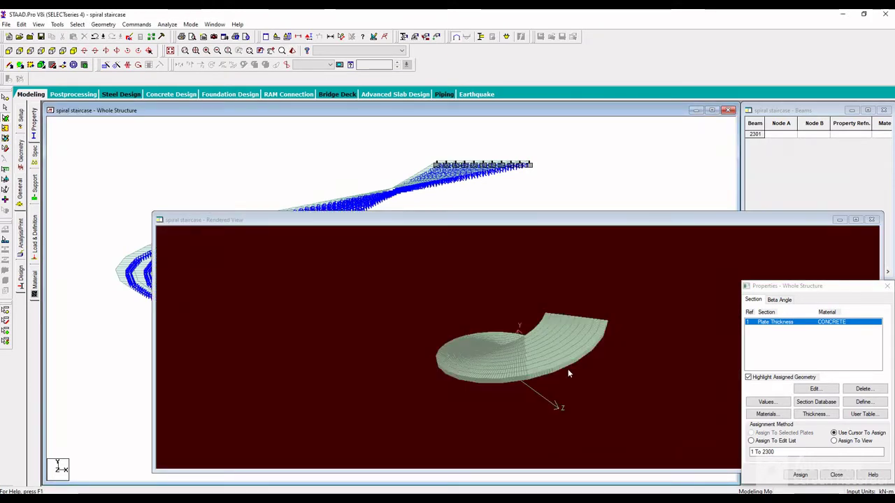
Rotate and maximize the rendered staircase to inspect it, then close the rendered view.
left_click_drag(569, 371, 705, 136)
left_click(855, 221)
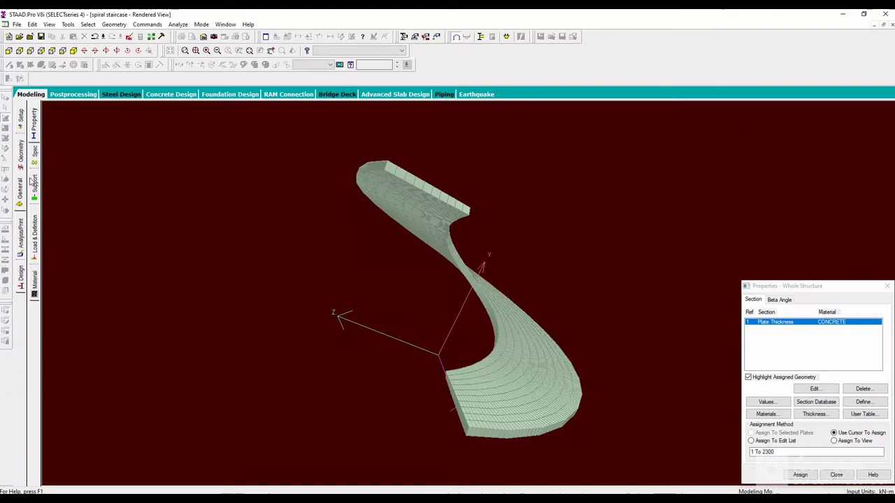
left_click(20, 172)
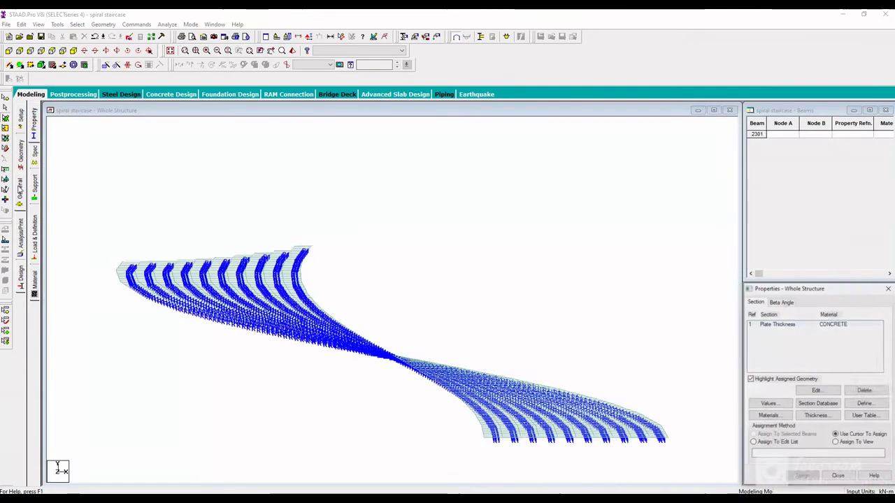
Create LOAD CASE 1 of type Dead and LOAD CASE 2 of type Live.
left_click(33, 239)
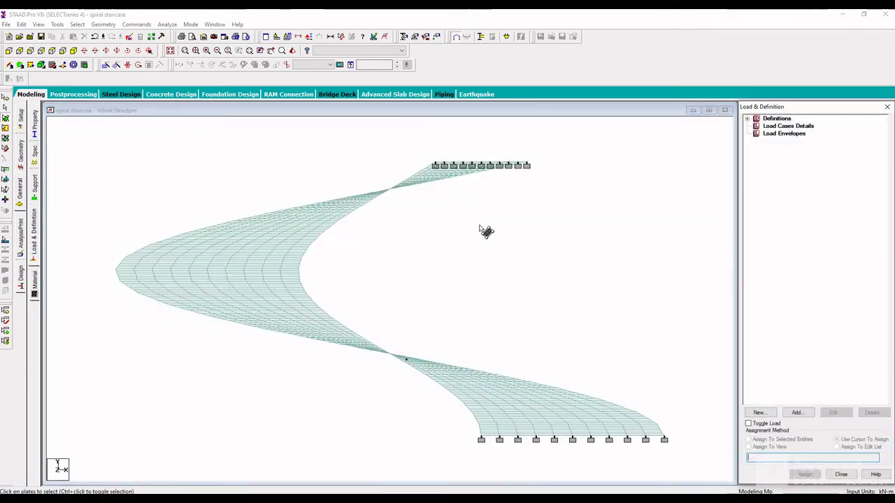
left_click(789, 126)
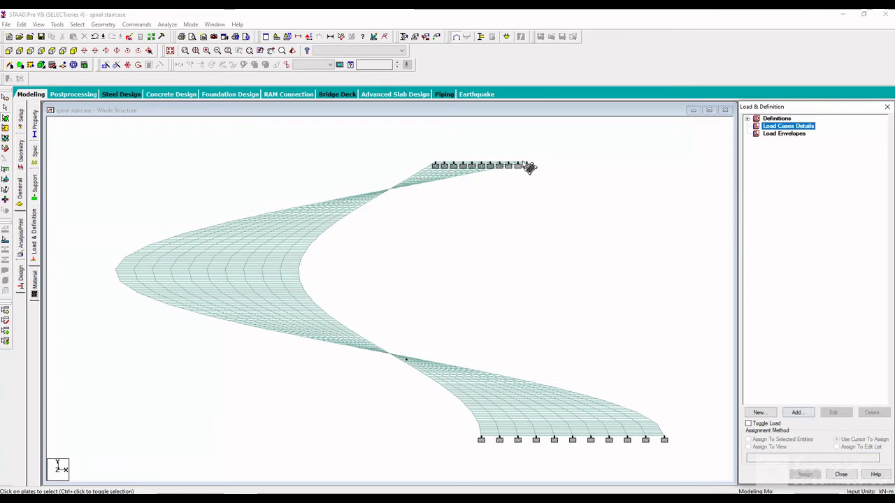
left_click(170, 51)
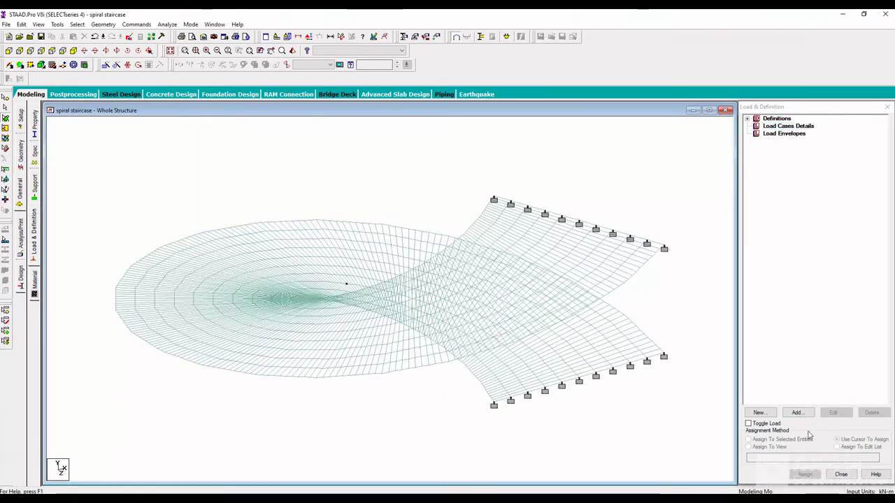
left_click(797, 413)
left_click(467, 204)
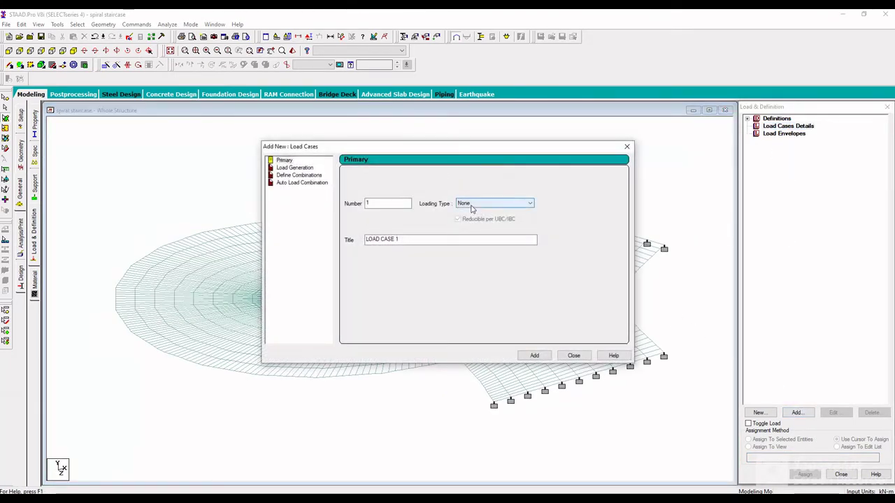
left_click(462, 218)
left_click(534, 355)
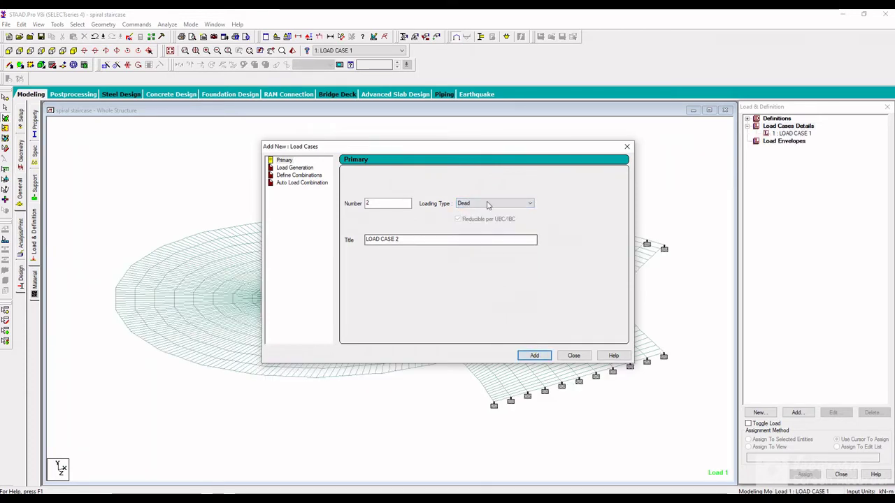
left_click(495, 203)
left_click(483, 217)
left_click(534, 355)
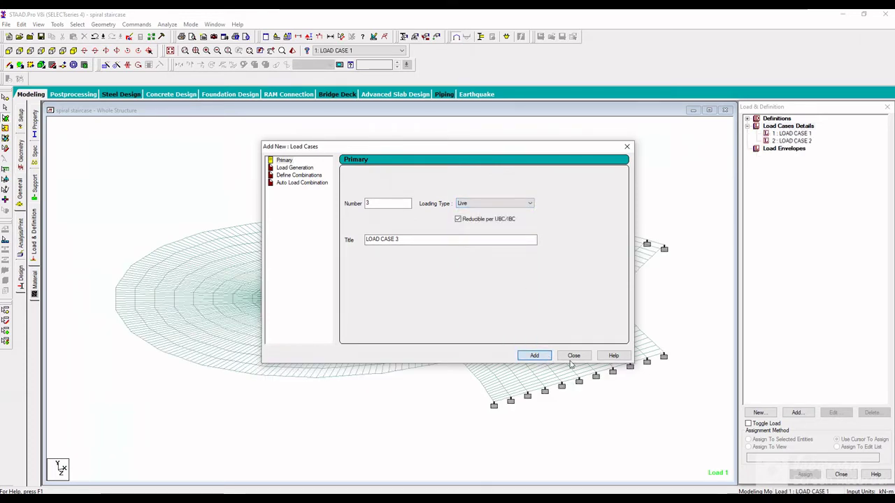
left_click(573, 356)
Add SELFWEIGHT Y -1 to LOAD CASE 1 and assign it to the whole view.
left_click(791, 133)
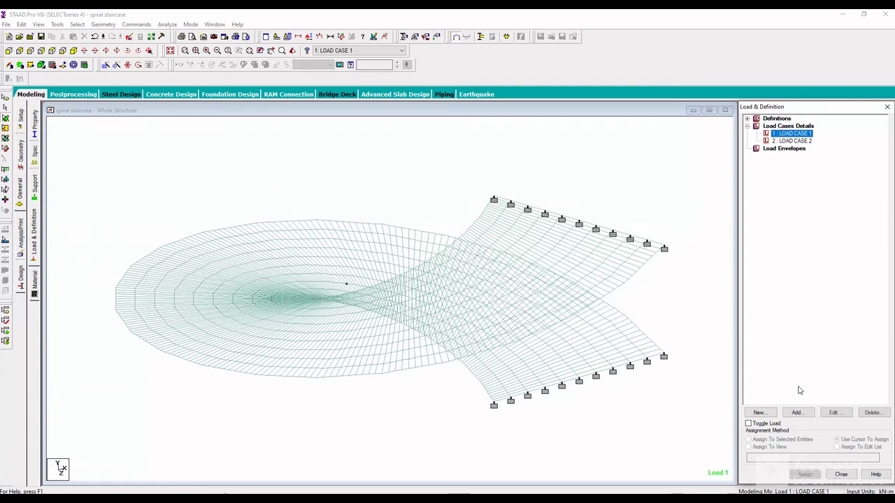
left_click(798, 413)
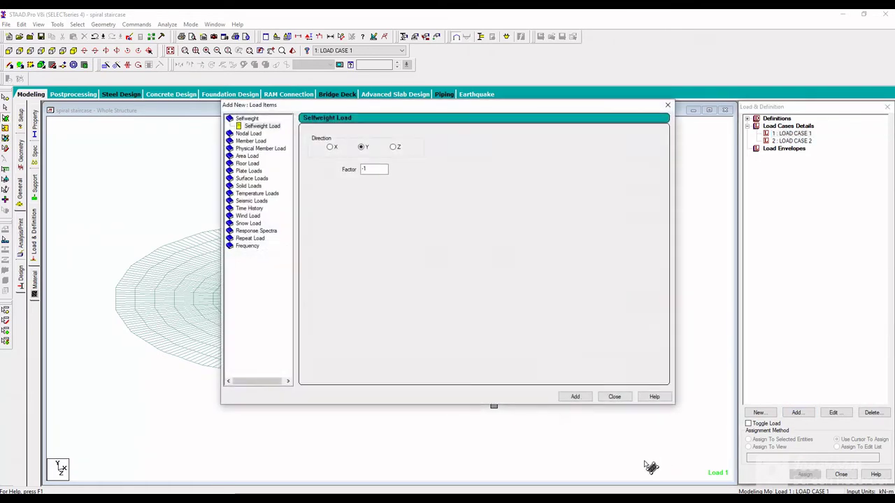
left_click(574, 396)
left_click(614, 396)
left_click(811, 141)
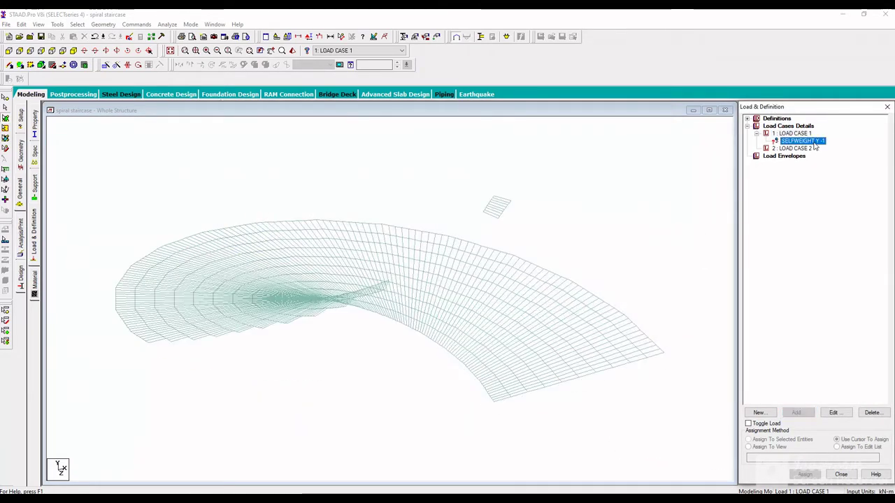
left_click(749, 446)
left_click(805, 474)
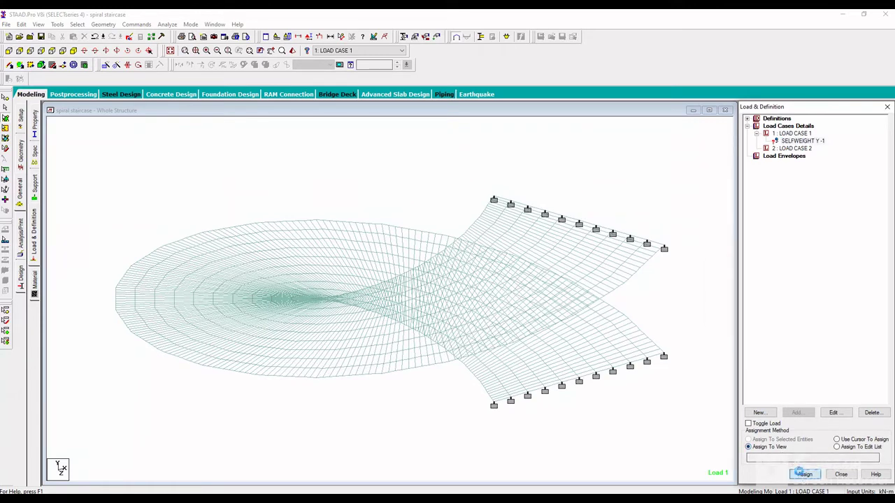
left_click(829, 315)
left_click(797, 148)
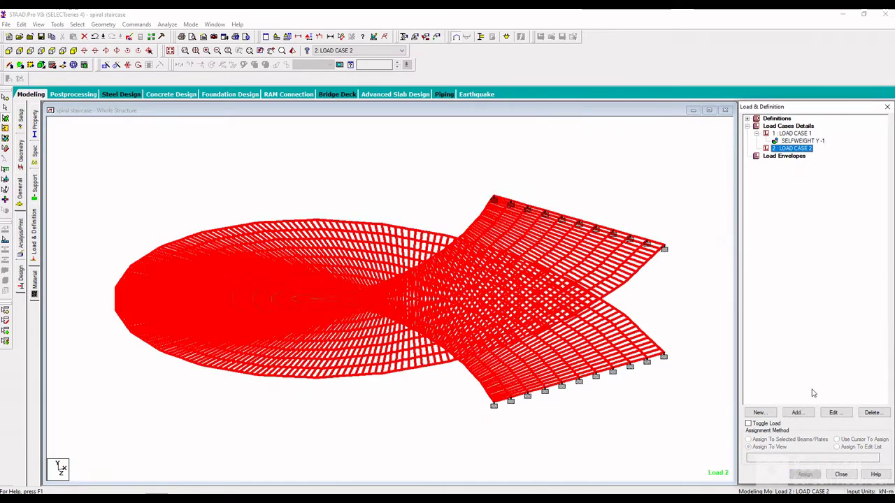
left_click(798, 412)
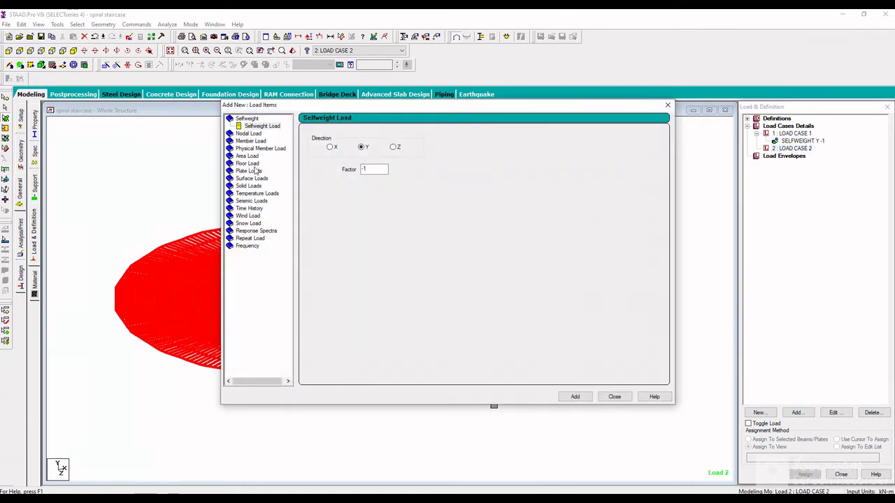
Apply a -5 kN/m2 full-plate pressure to all plates under LOAD CASE 2.
left_click(252, 172)
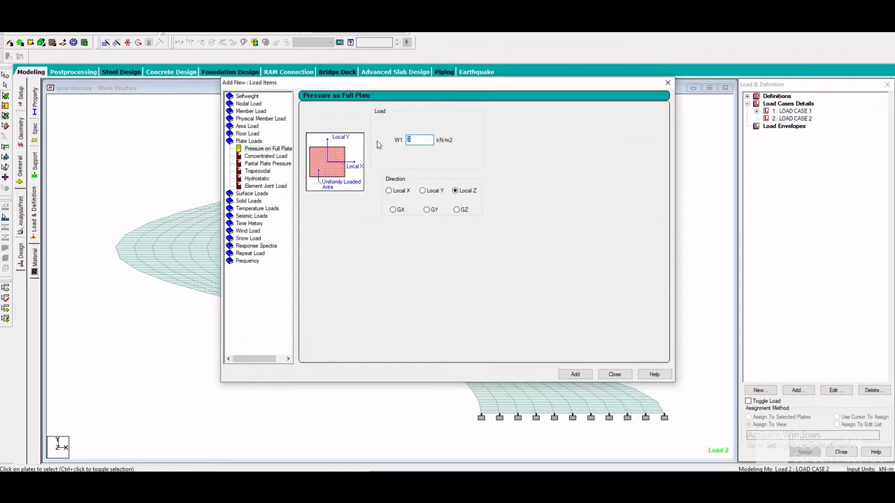
left_click(575, 374)
left_click(614, 374)
left_click(796, 126)
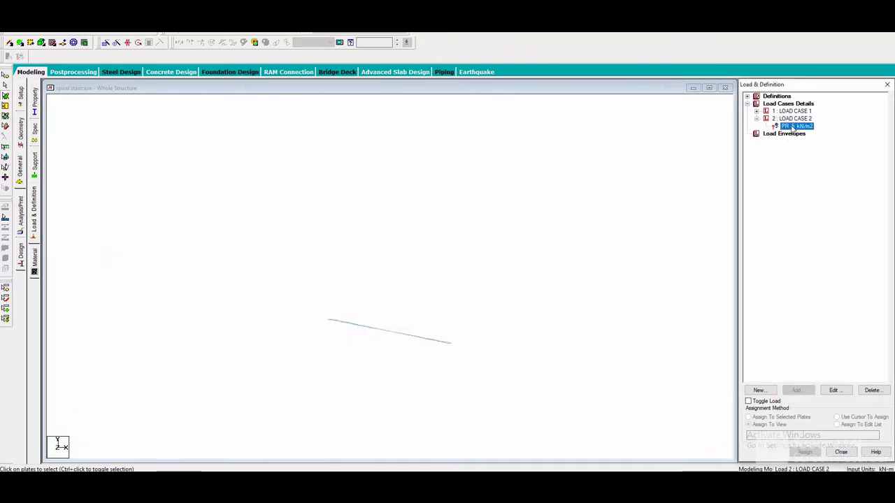
left_click(769, 425)
left_click(804, 452)
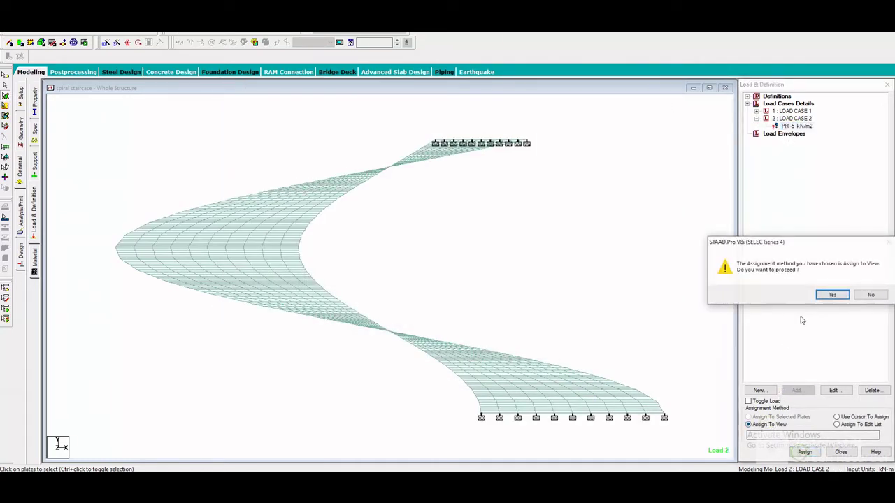
left_click(831, 296)
Set the analysis command to print all output, viewing the staircase in plan.
middle_click_drag(587, 241, 360, 137)
left_click(5, 217)
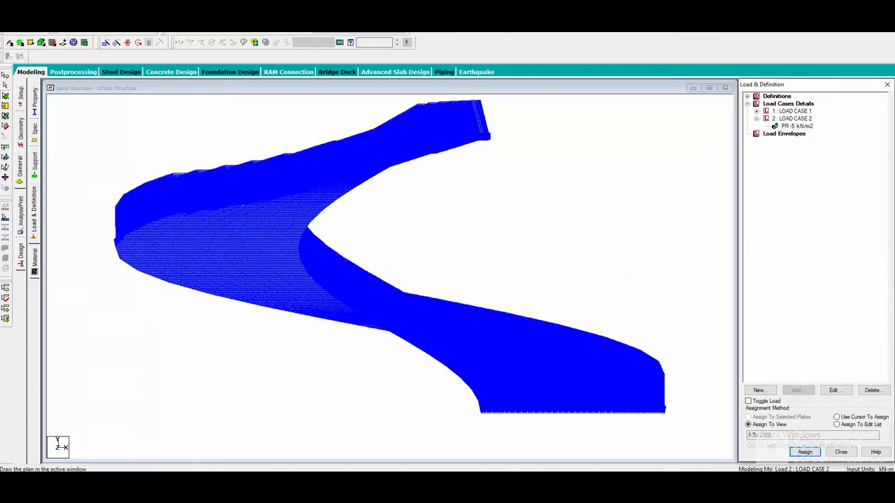
left_click(21, 210)
left_click(403, 259)
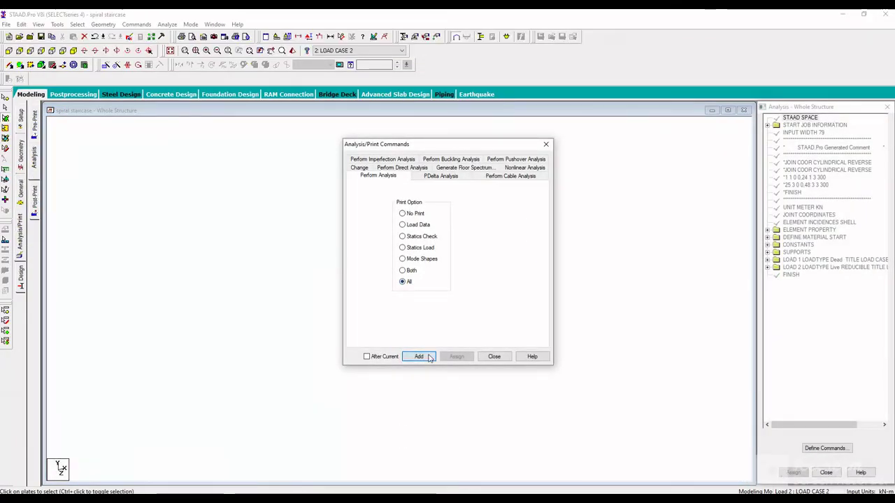
Add PERFORM ANALYSIS PRINT ALL, save the model, run the analysis and proceed to post-processing.
left_click(419, 356)
left_click(493, 356)
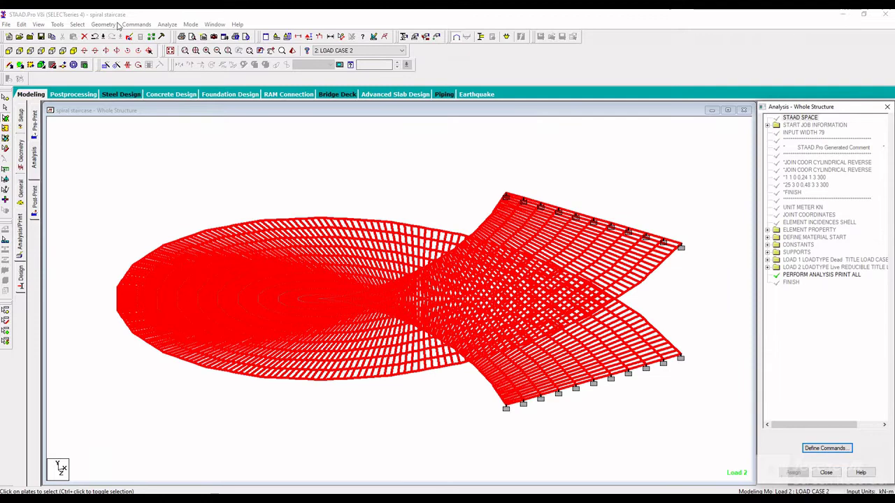
left_click(167, 24)
left_click(178, 39)
left_click(402, 269)
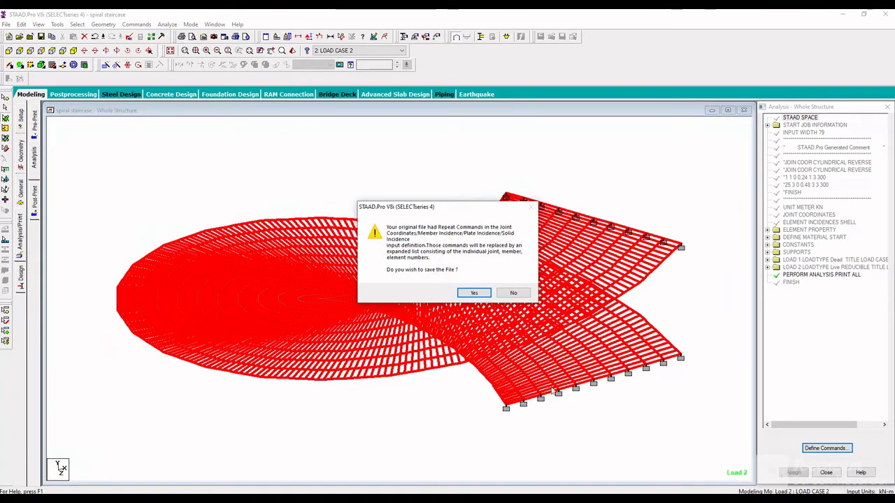
left_click(468, 292)
left_click(168, 24)
left_click(183, 36)
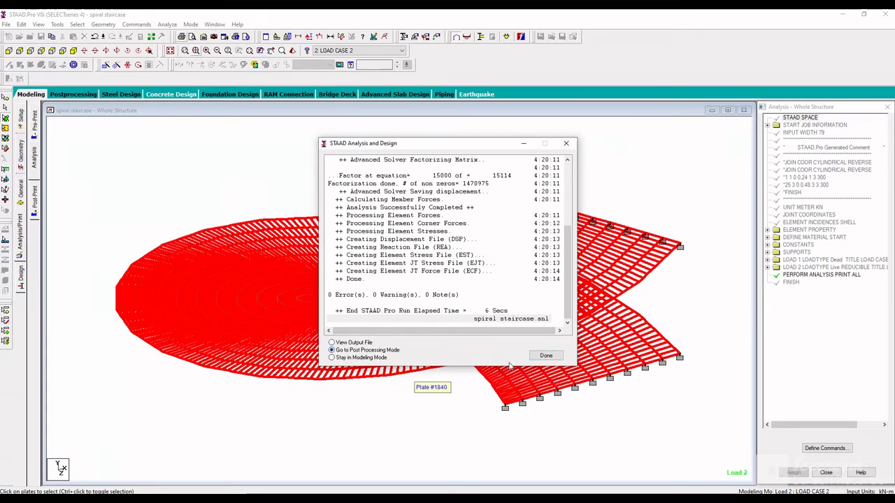
left_click(545, 355)
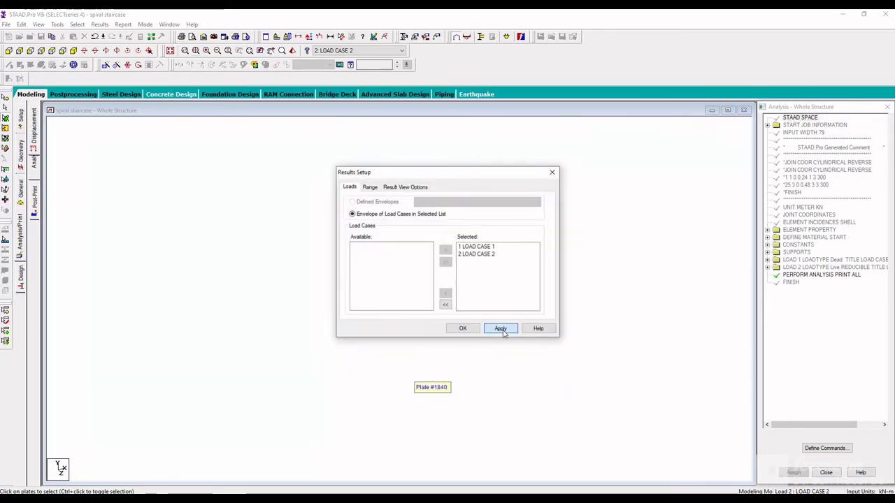
Accept load cases 1 and 2 for results and plot the Max Absolute plate stress contour.
left_click(464, 330)
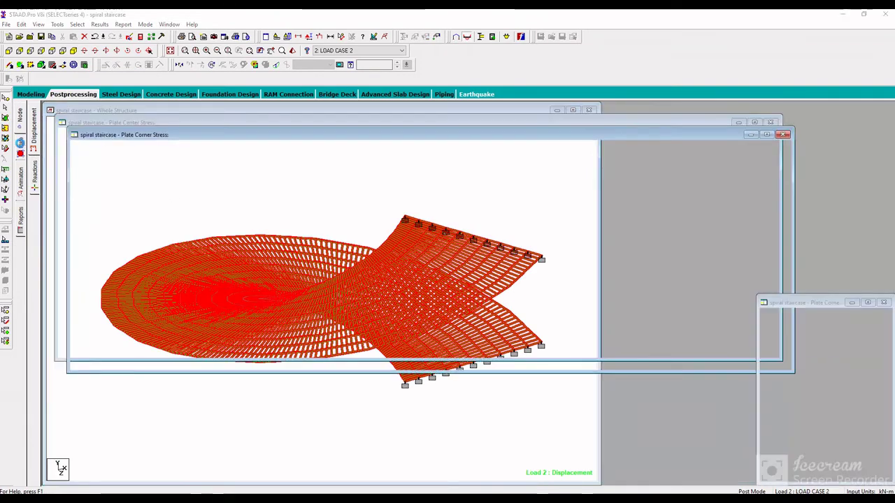
left_click(424, 164)
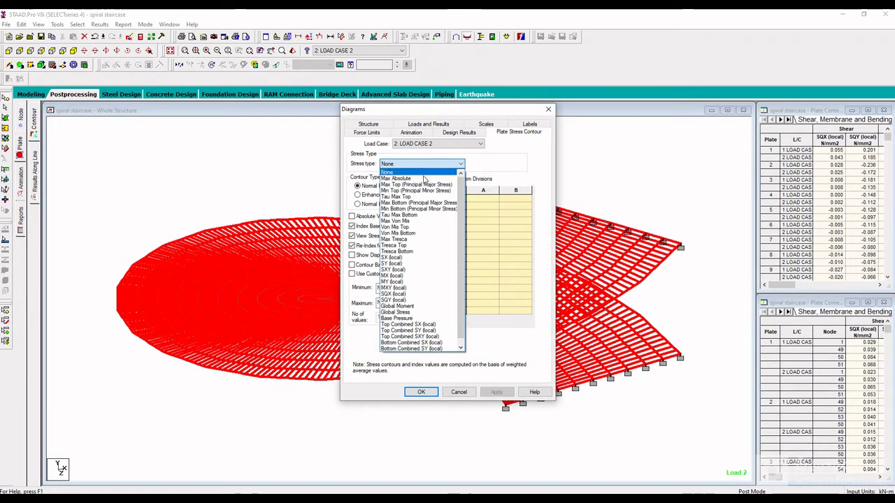
left_click(420, 178)
left_click(496, 393)
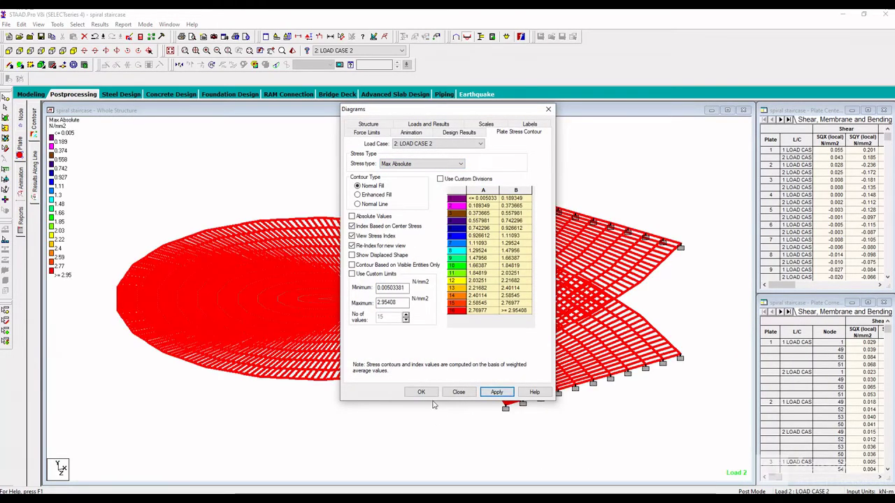
left_click(421, 392)
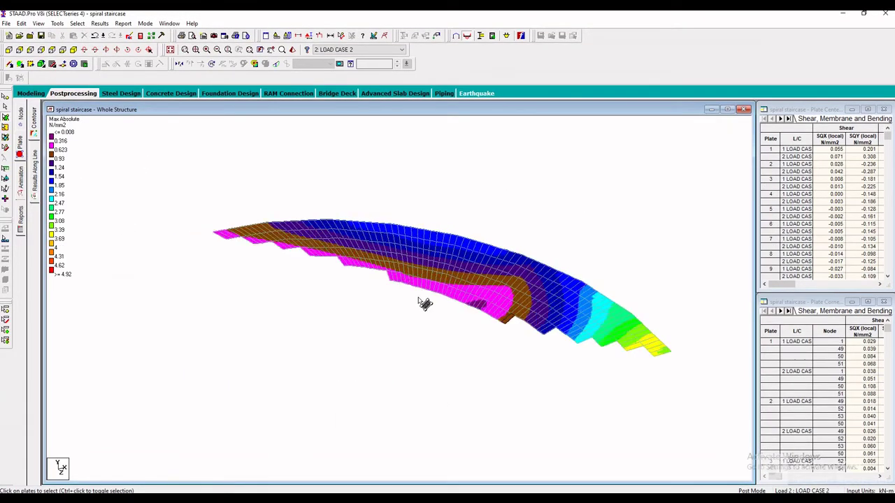
Switch the plate stress contour to Max Top principal major stress.
left_click(422, 163)
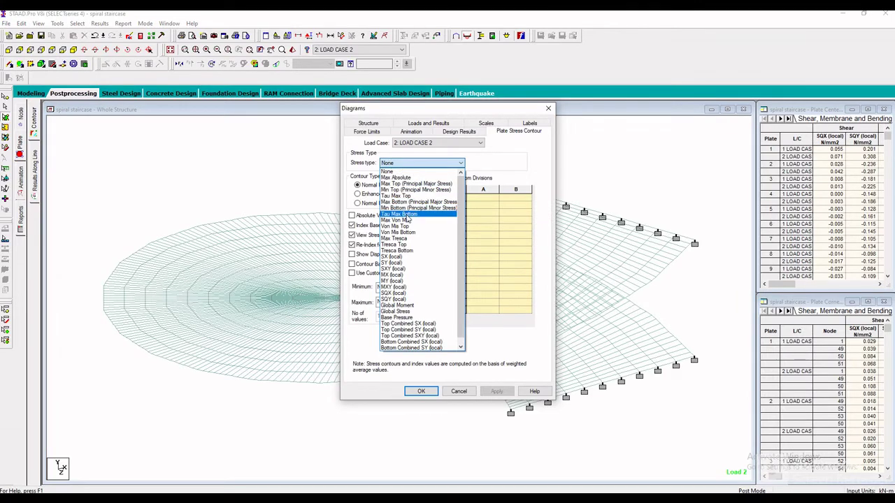
left_click(416, 183)
left_click(496, 391)
left_click(451, 391)
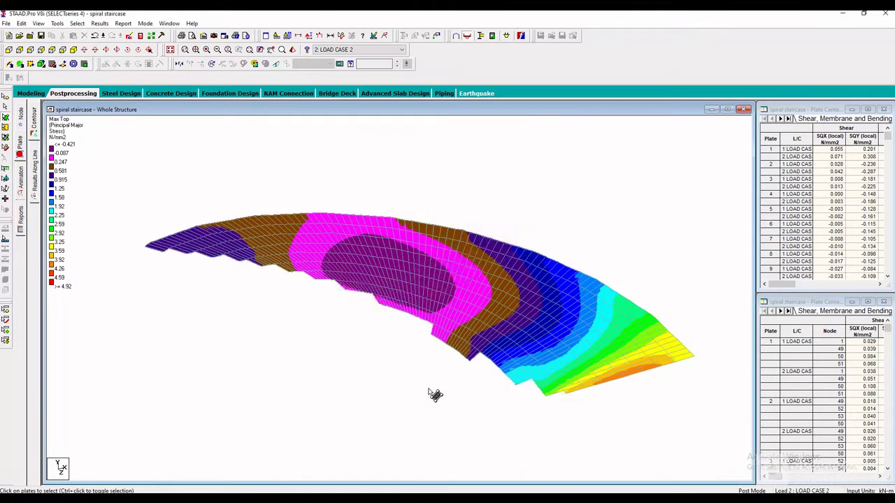
Animate the staircase's deflected shape.
left_click(31, 195)
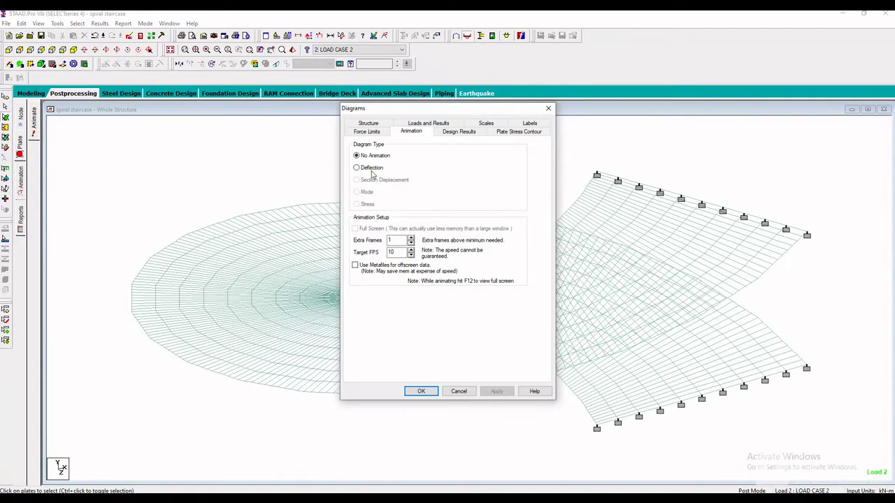
left_click(496, 391)
left_click(422, 391)
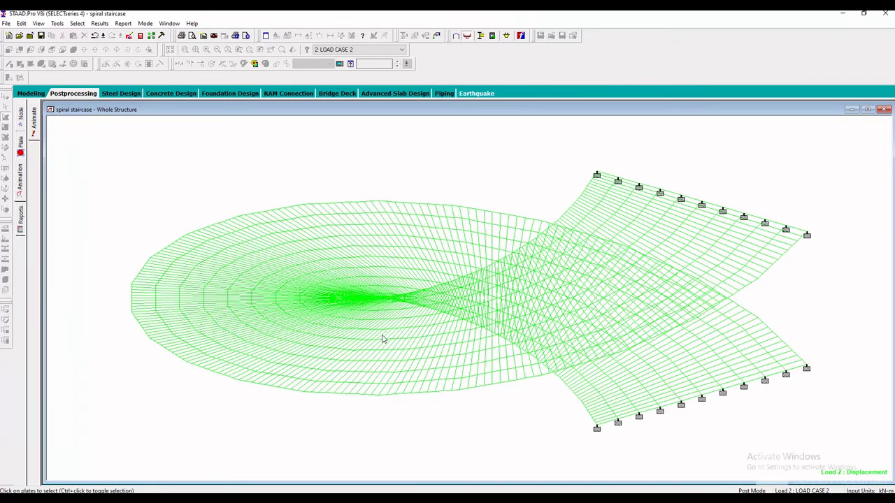
Show the deflection for LOAD CASE 1, then return to Modeling mode.
left_click(353, 50)
left_click(350, 58)
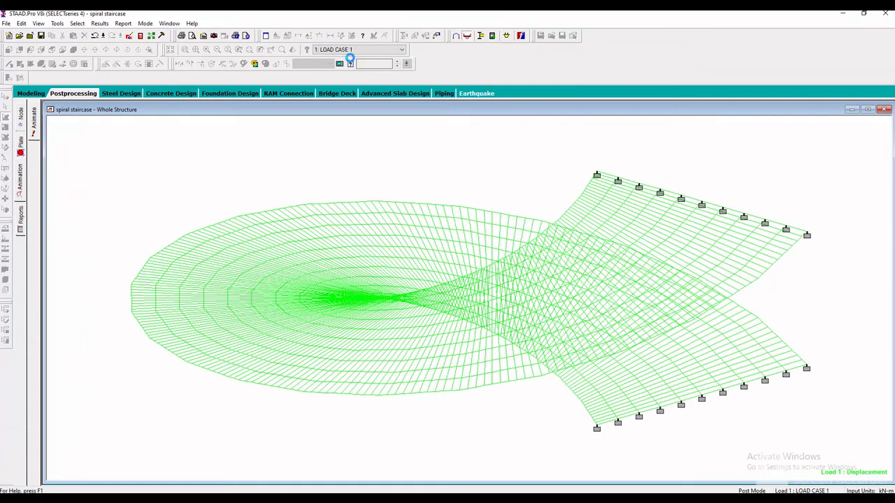
left_click(31, 93)
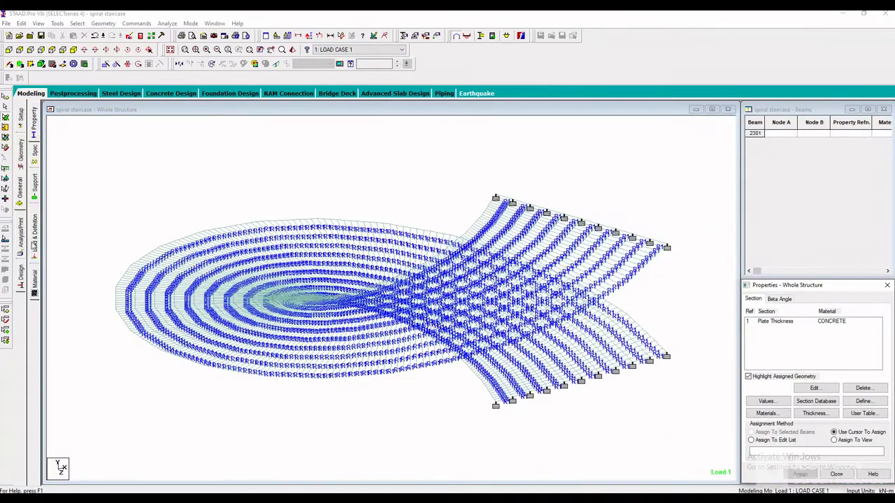
Select Load Cases Details in the load definitions and start a new load case.
left_click(34, 241)
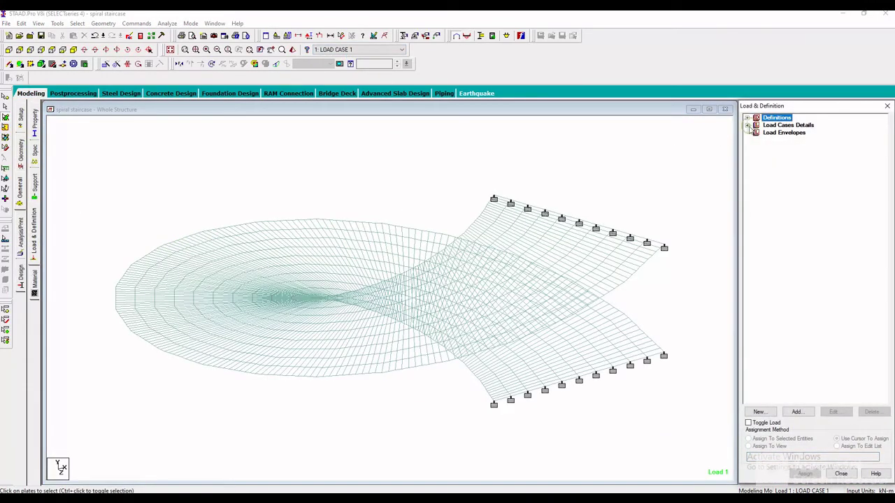
left_click(747, 125)
left_click(767, 148)
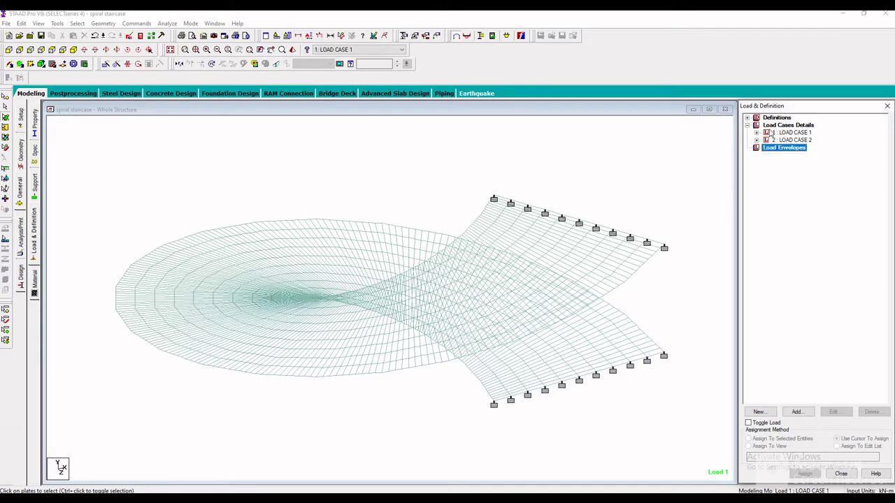
left_click(770, 132)
left_click(778, 125)
left_click(796, 412)
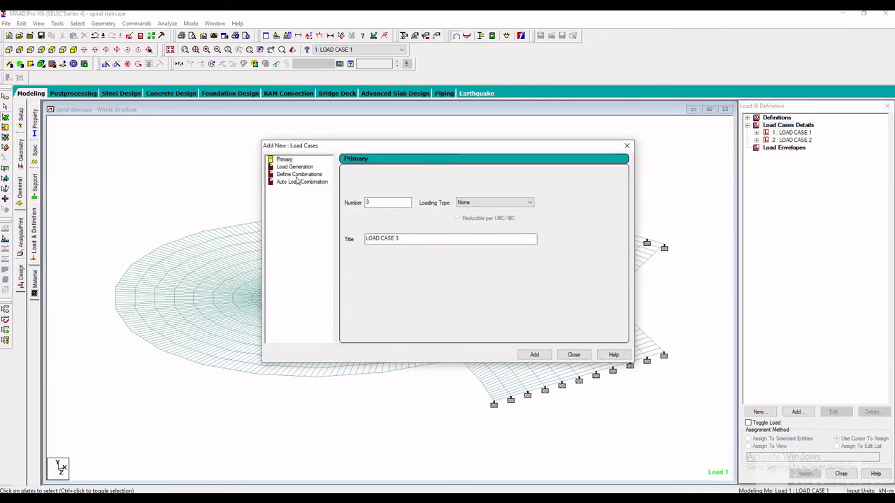
Generate automatic load combinations using the Indian Code.
left_click(297, 175)
left_click(296, 182)
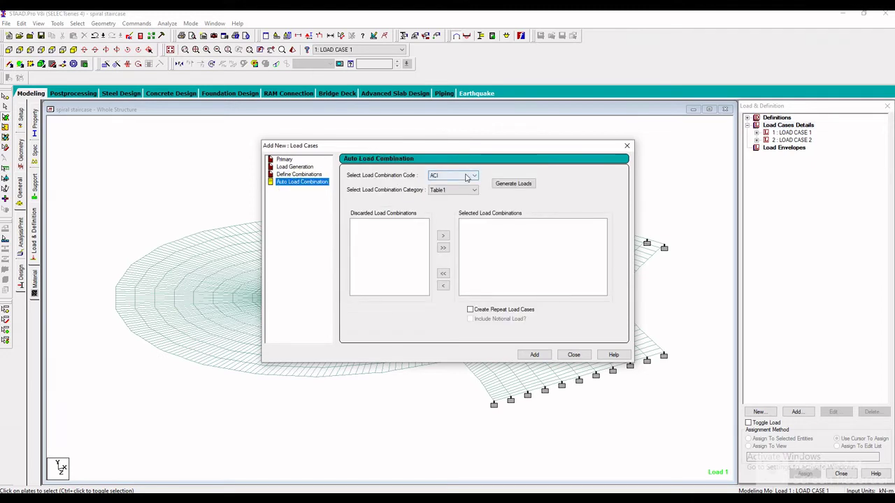
left_click(439, 175)
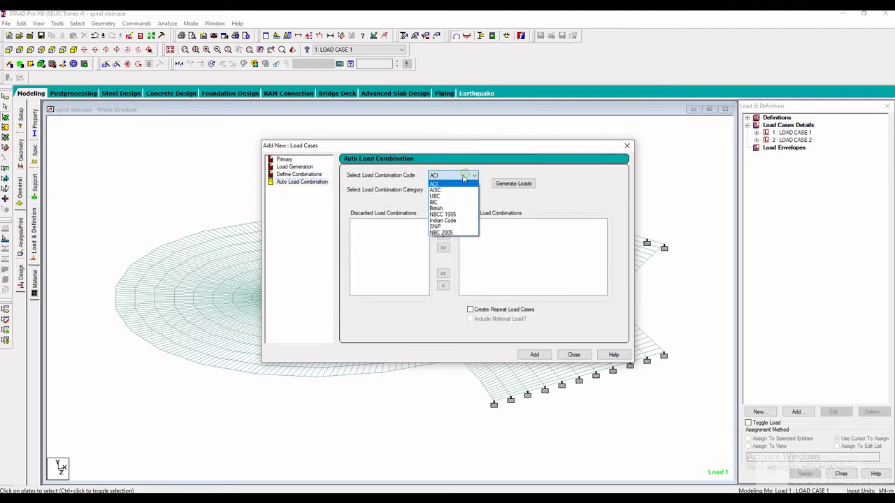
left_click(443, 221)
left_click(508, 184)
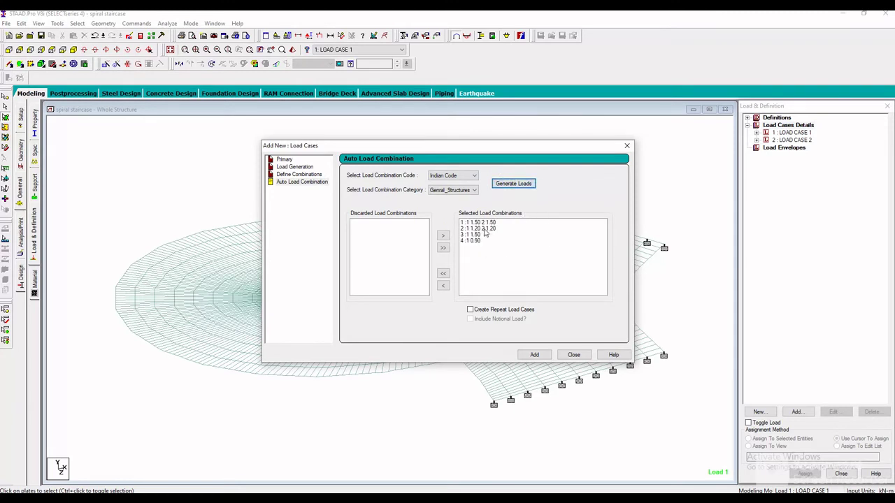
Keep only the 1.20 and 1.50 factor combinations and add them as load cases.
left_click(443, 275)
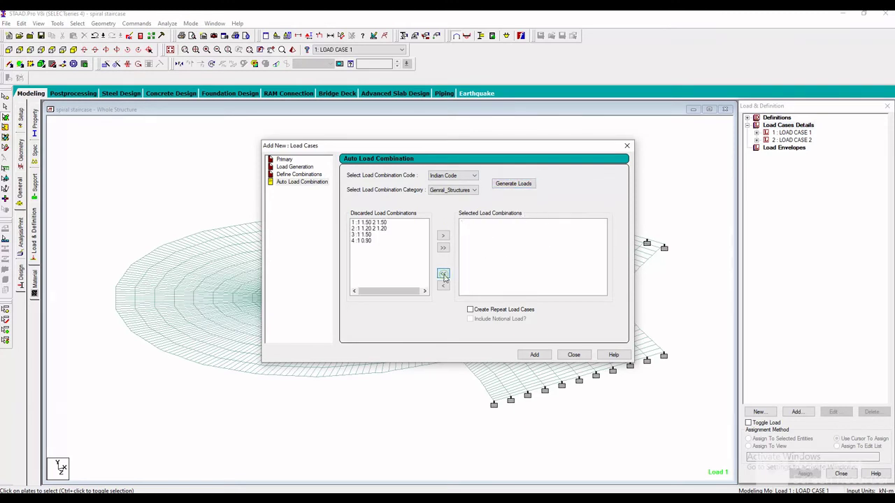
double_click(383, 230)
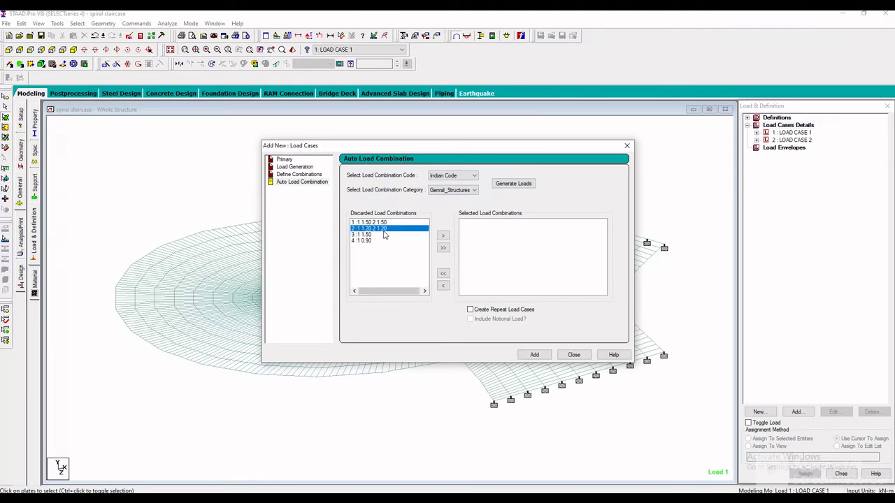
left_click(546, 356)
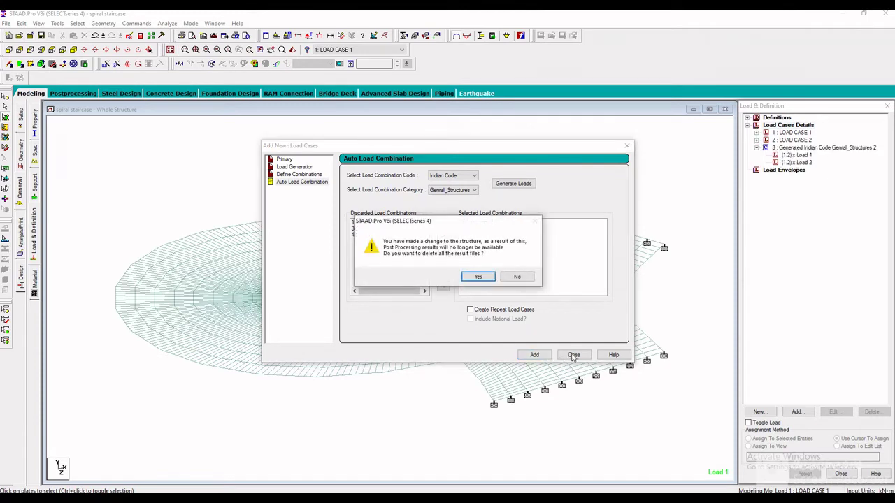
left_click(481, 277)
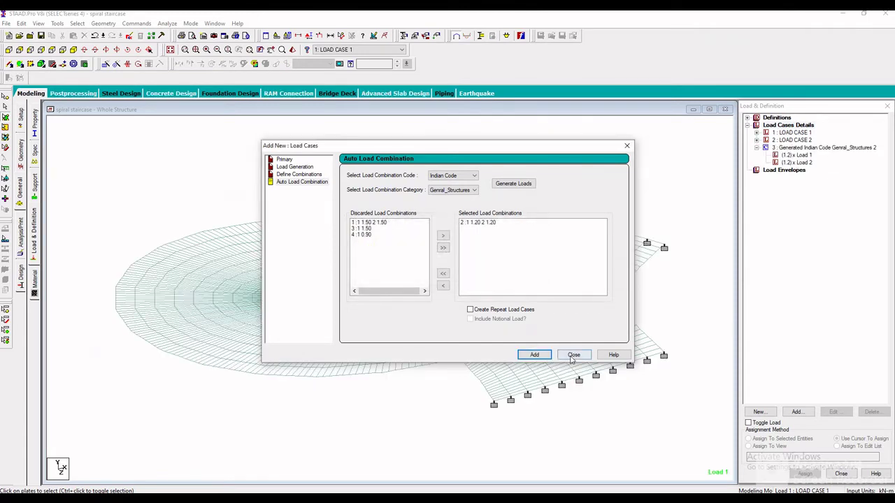
left_click(367, 222)
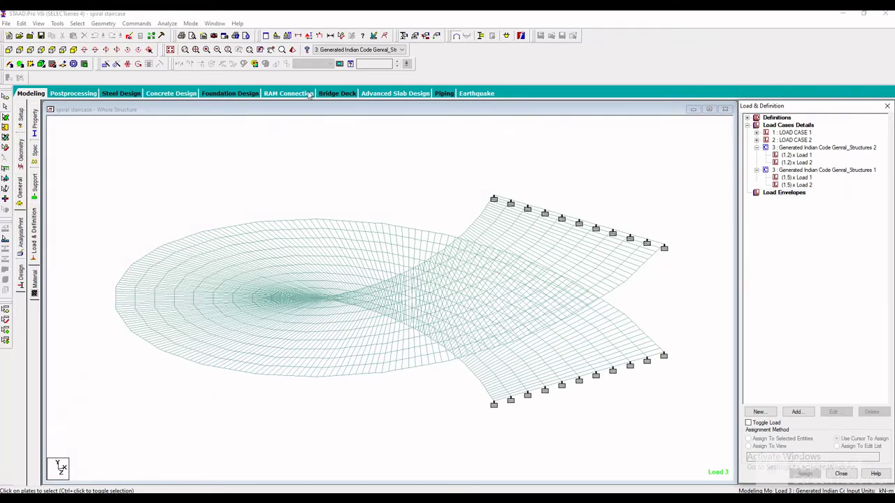
Rerun the analysis and open post-processing with all load cases.
left_click(167, 23)
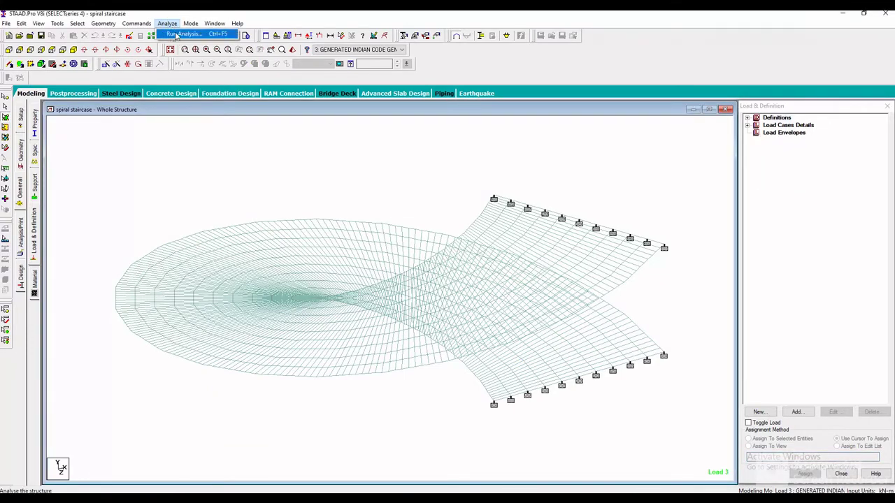
left_click(183, 32)
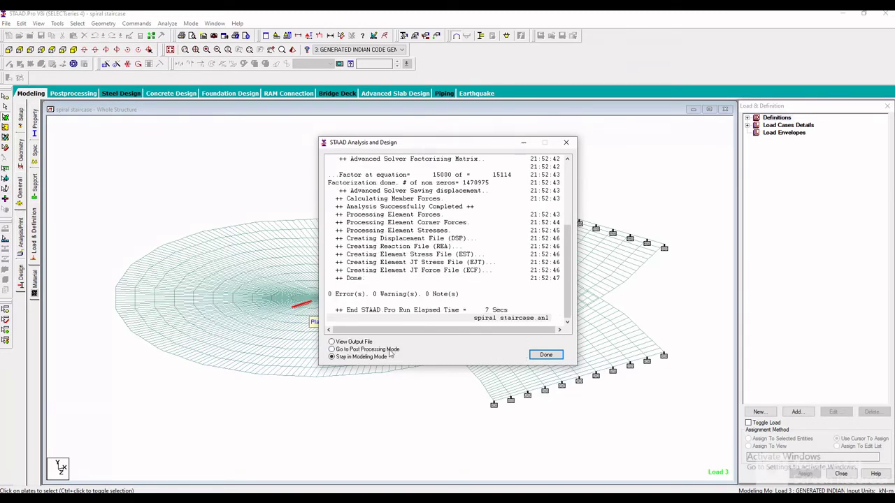
left_click(544, 355)
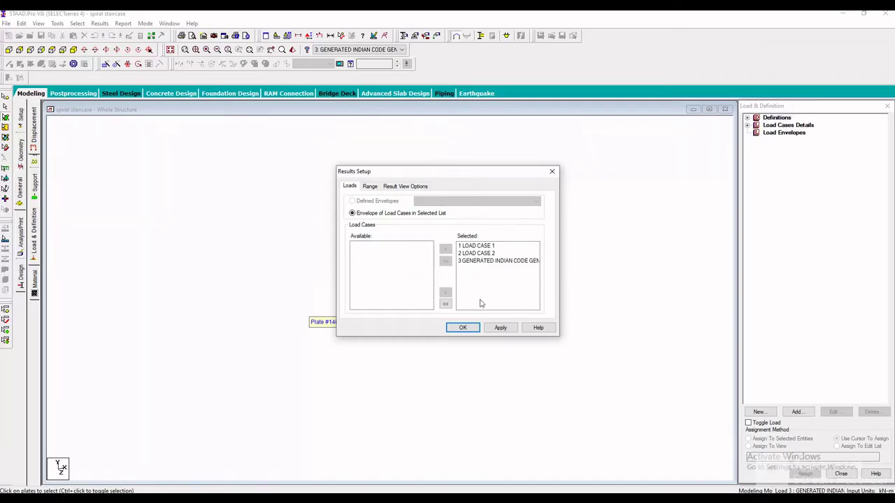
left_click(463, 327)
Animate the deflected shape for the generated combination, Load 3.
left_click(19, 186)
left_click(358, 168)
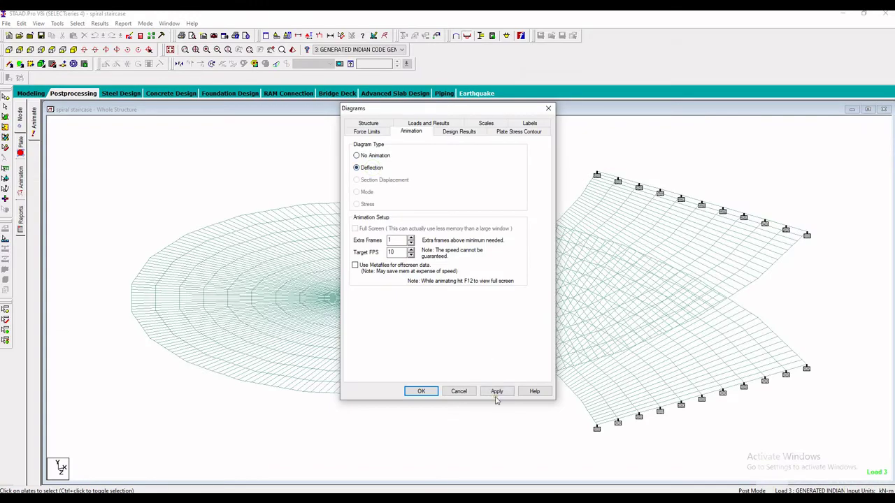
left_click(496, 392)
left_click(420, 392)
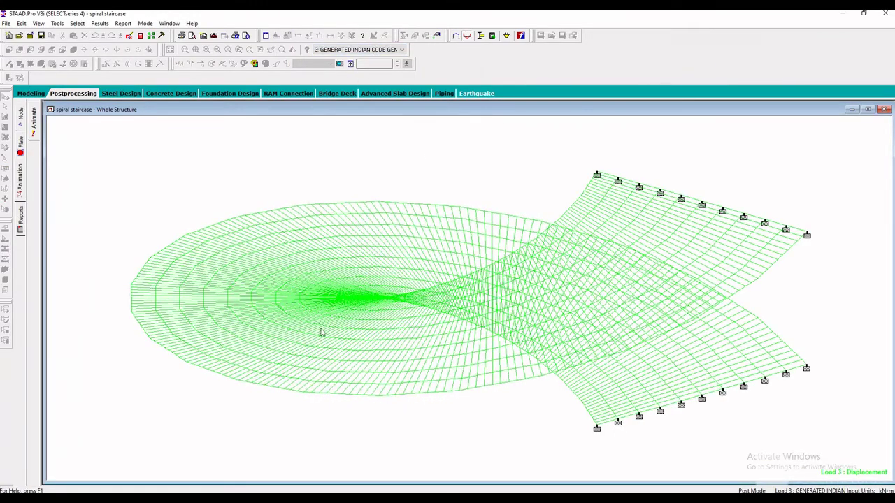
Back in Modeling mode, set up concrete design with the IS456 code.
left_click(31, 93)
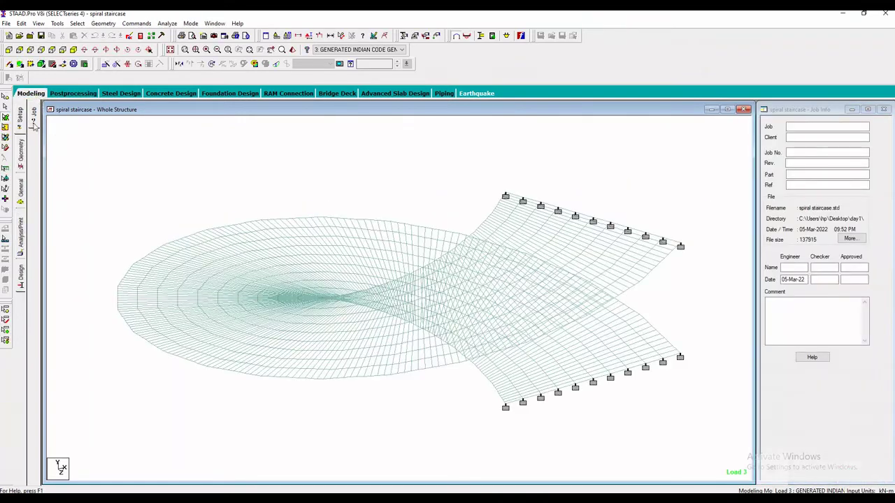
left_click(21, 278)
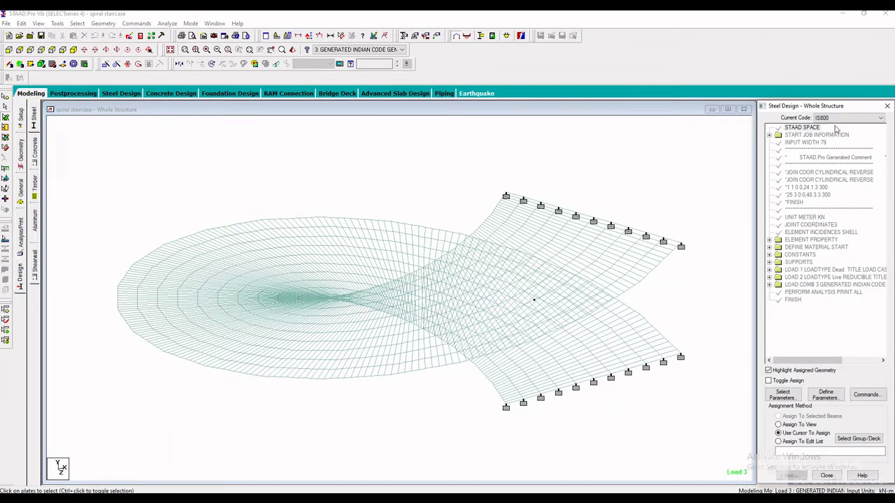
left_click(834, 118)
left_click(35, 150)
left_click(34, 150)
left_click(836, 118)
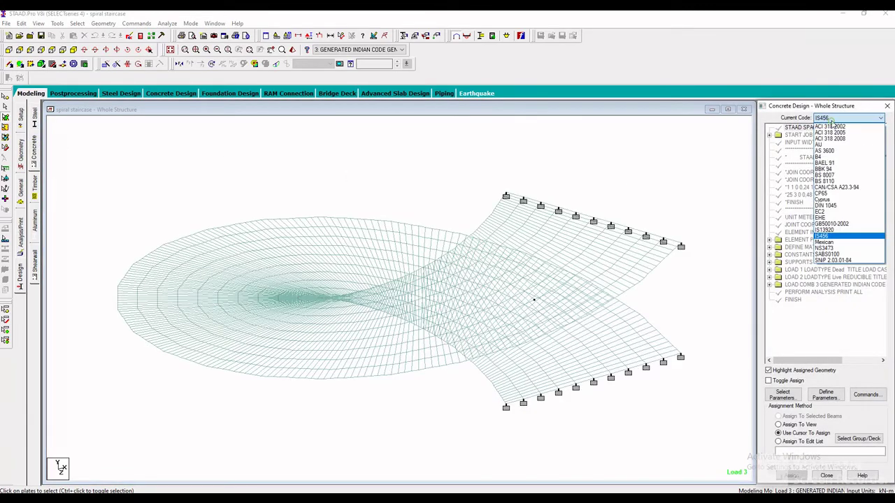
left_click(829, 236)
Choose only Fc and Fymain as concrete design parameters.
left_click(825, 393)
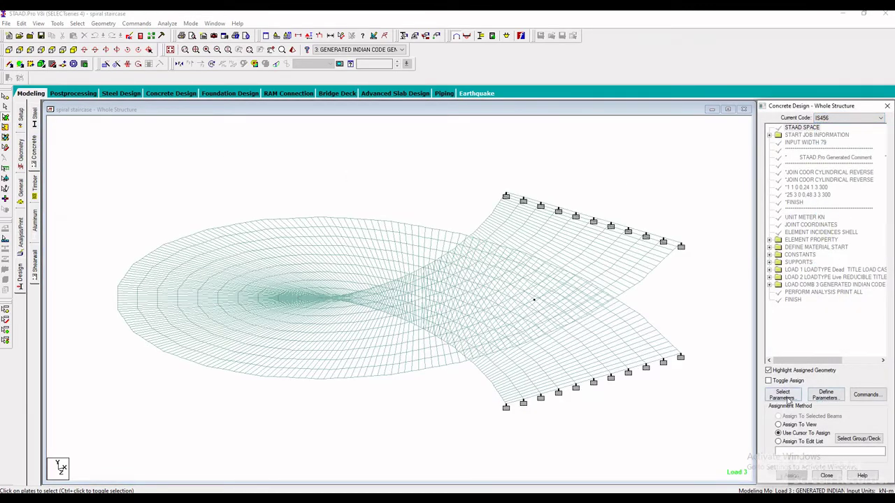
left_click(770, 313)
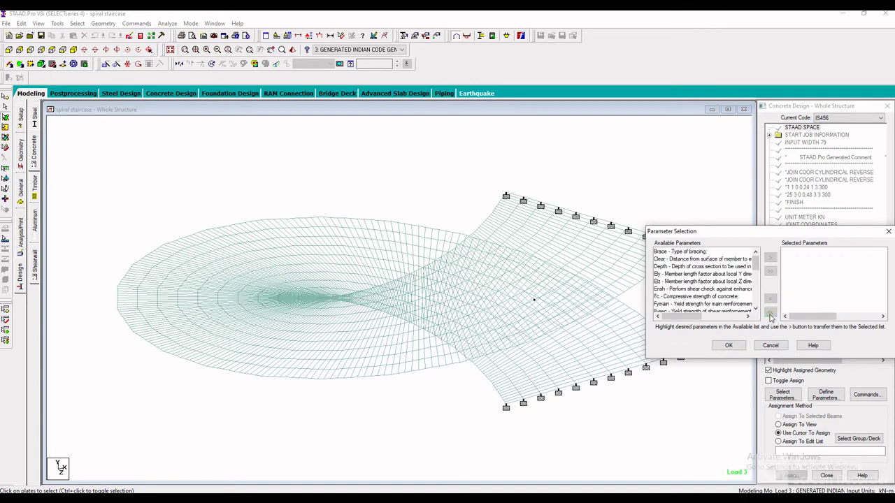
double_click(664, 296)
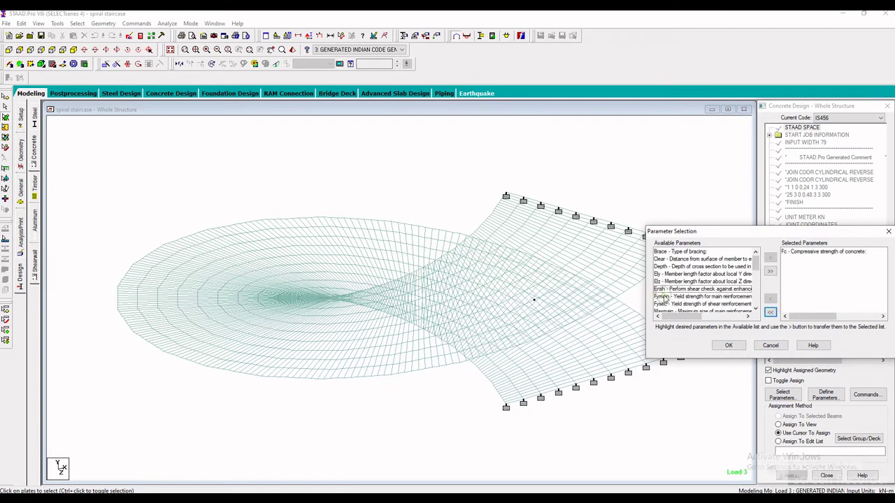
double_click(664, 296)
left_click(730, 346)
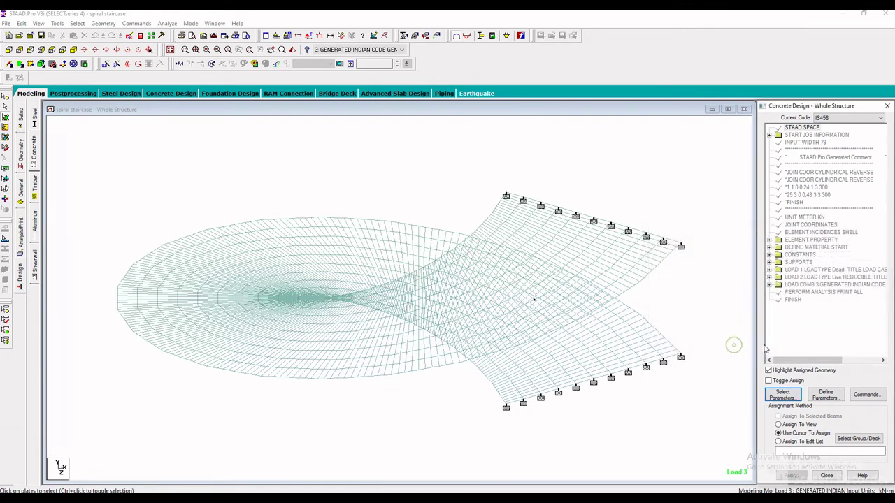
Define the design parameters, adding FYMAIN 415000.
left_click(825, 395)
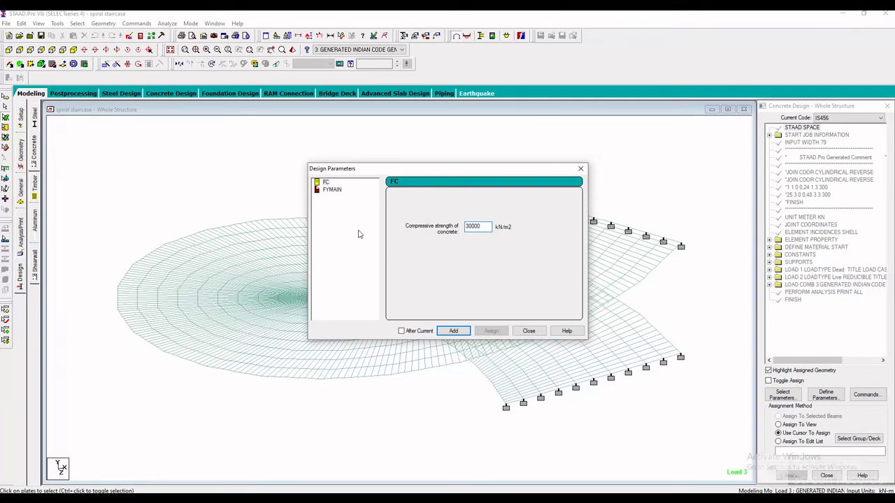
left_click(336, 191)
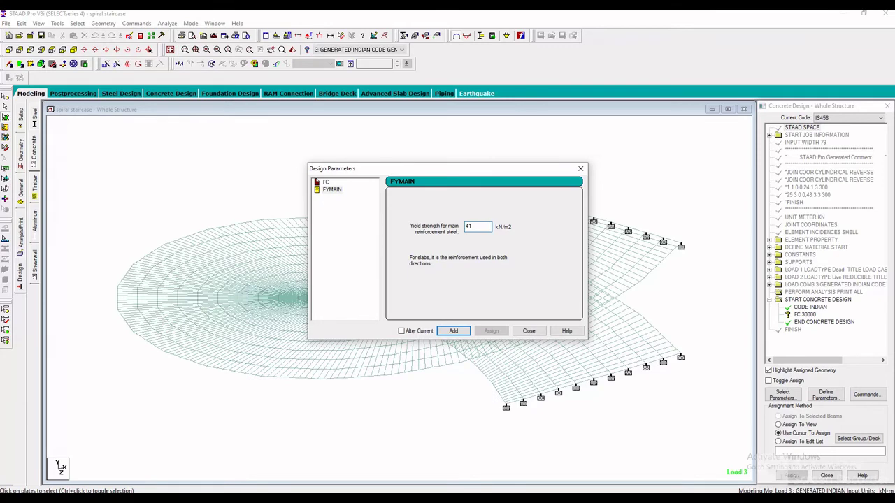
left_click(453, 331)
left_click(528, 331)
Assign FC 30000 and FYMAIN 415000 to the whole structure.
left_click(805, 313)
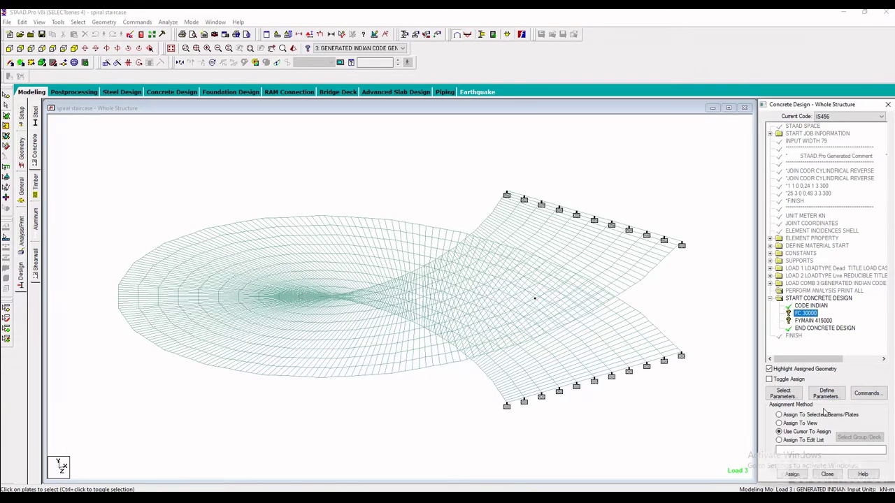
left_click(800, 424)
left_click(792, 474)
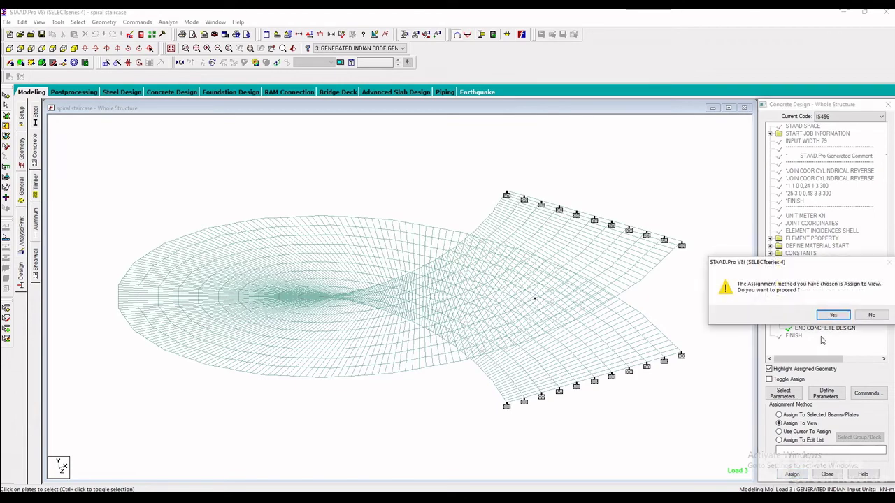
left_click(833, 316)
left_click(796, 432)
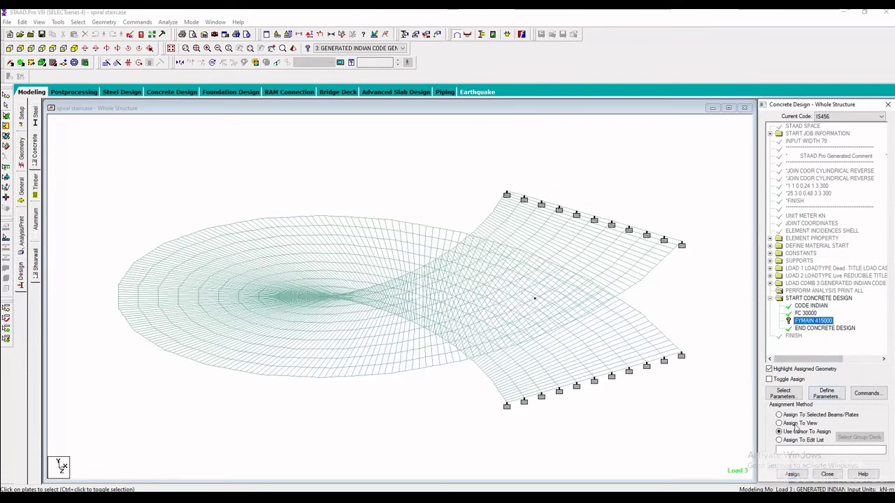
left_click(798, 423)
left_click(792, 474)
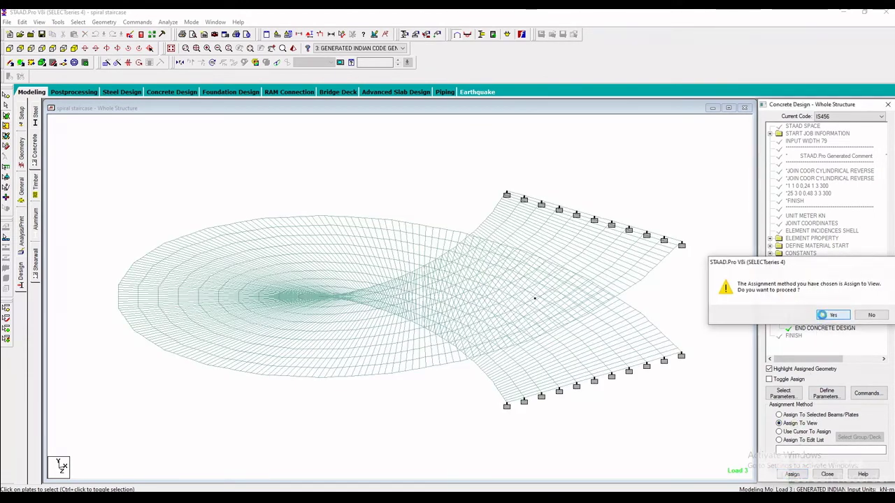
Confirm the FYMAIN assignment and add the DESIGN ELEMENT and TAKE OFF commands.
left_click(823, 316)
left_click(870, 394)
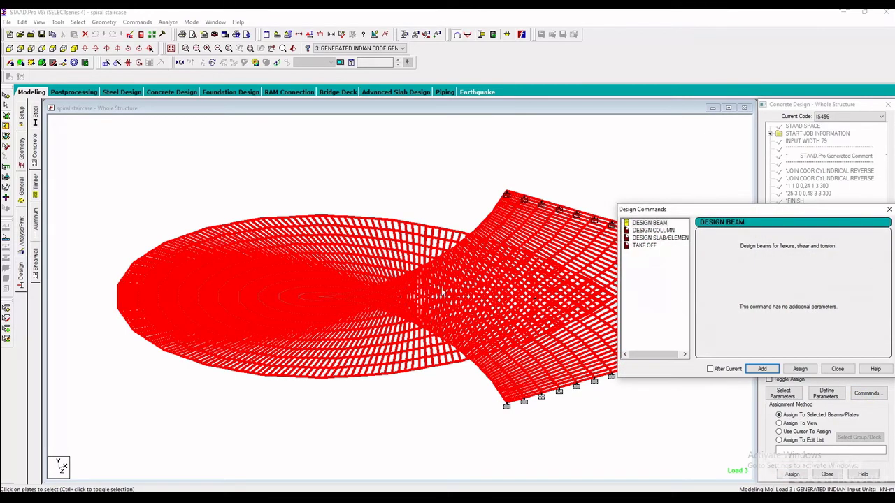
left_click(654, 238)
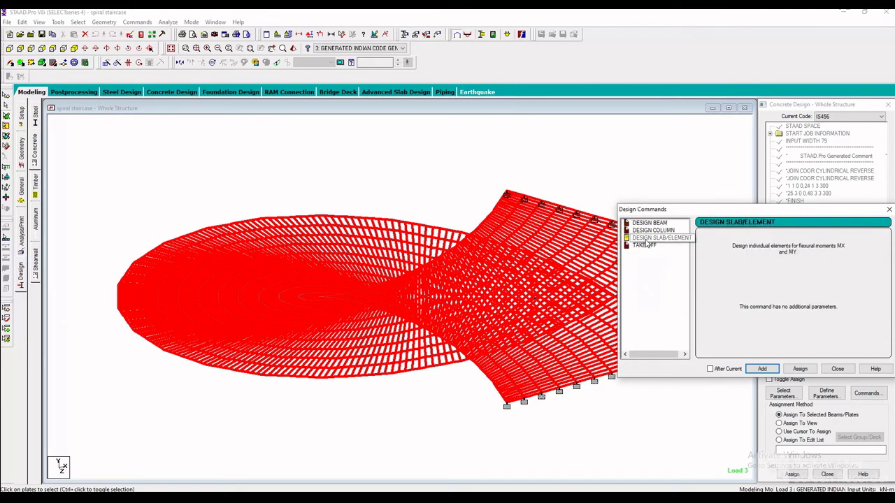
left_click(762, 369)
left_click(838, 369)
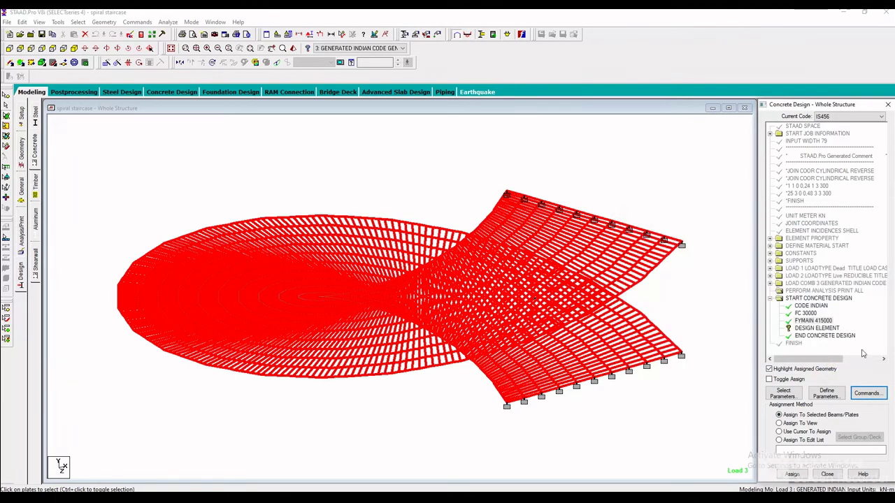
left_click(867, 392)
left_click(646, 245)
left_click(762, 369)
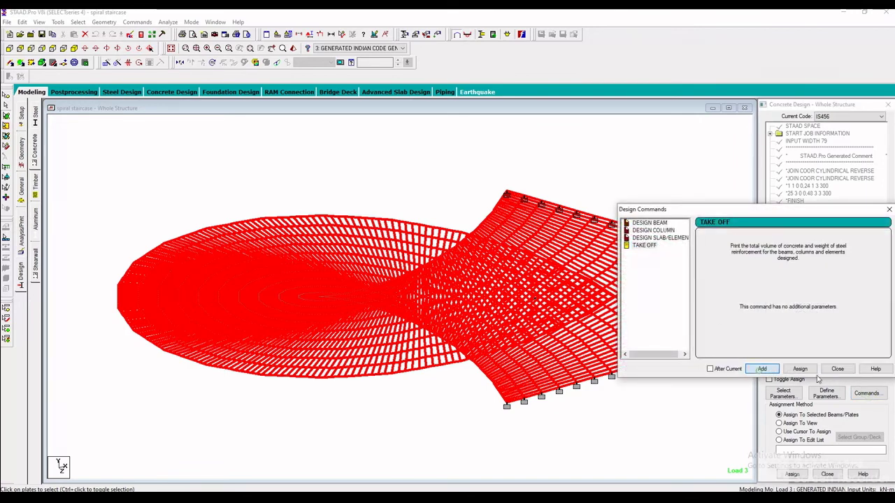
left_click(837, 368)
Assign DESIGN ELEMENT to all plates in the view.
left_click(817, 329)
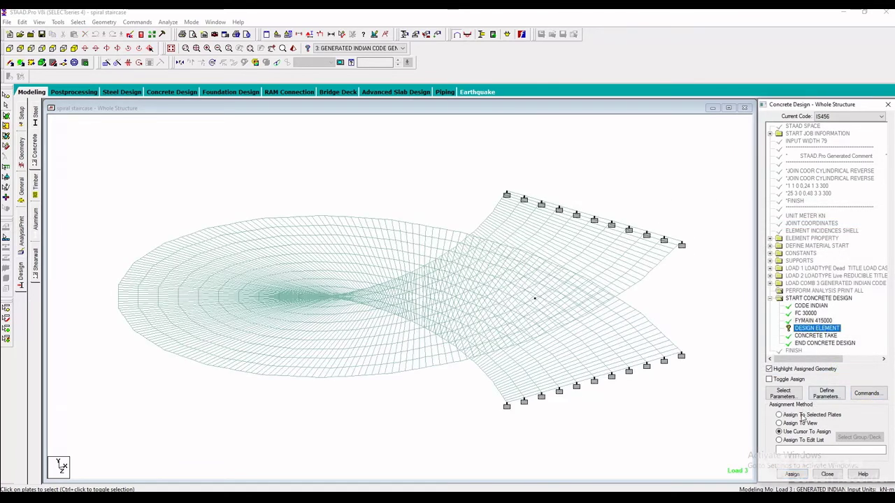
left_click(779, 423)
left_click(792, 474)
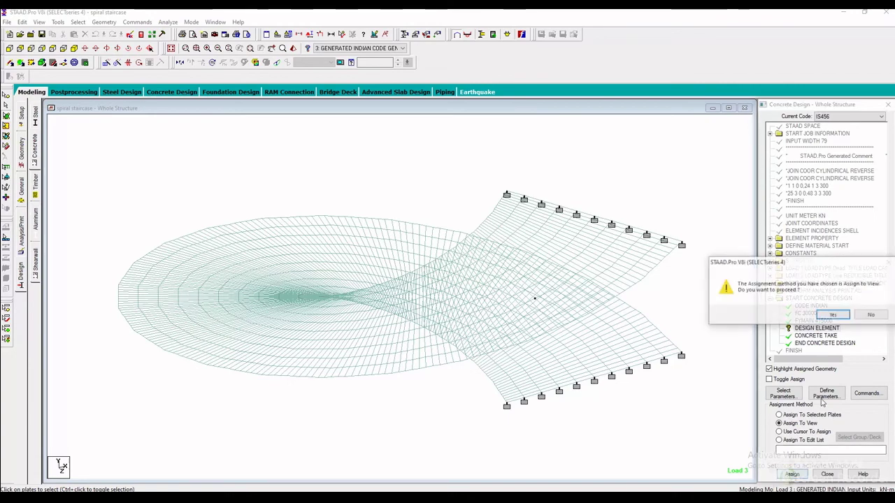
left_click(833, 315)
Save the model and run the analysis with concrete design.
left_click(138, 22)
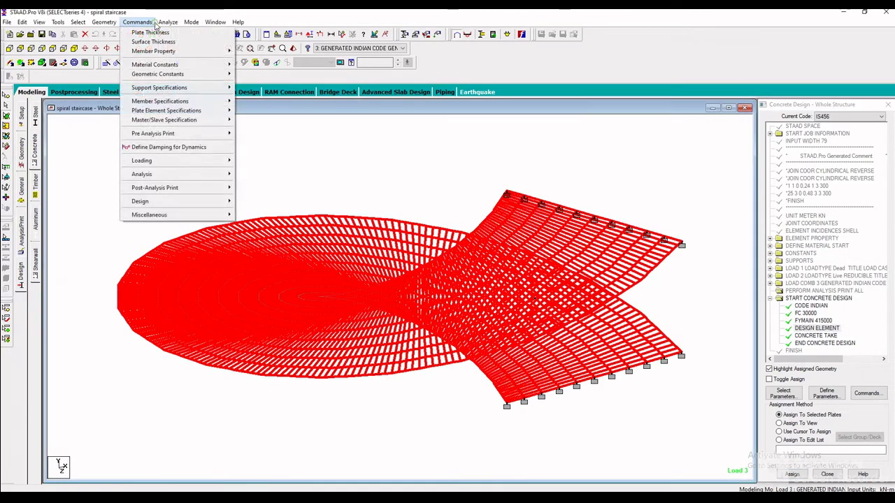
left_click(184, 33)
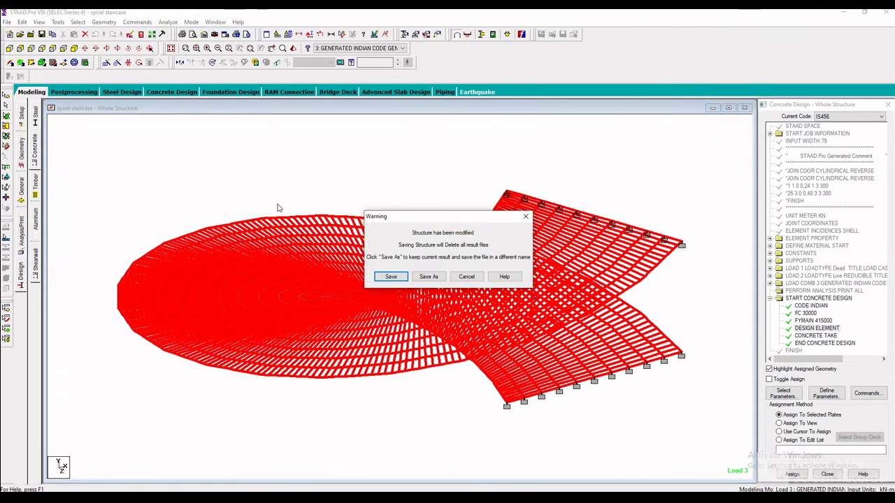
left_click(393, 276)
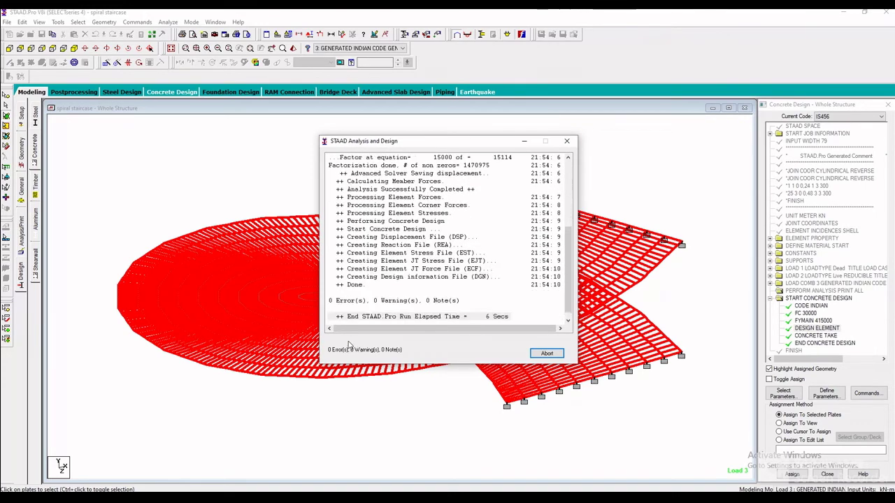
Review the Concrete Design element summary reinforcement, including elements 12, 258 and 259.
left_click(540, 356)
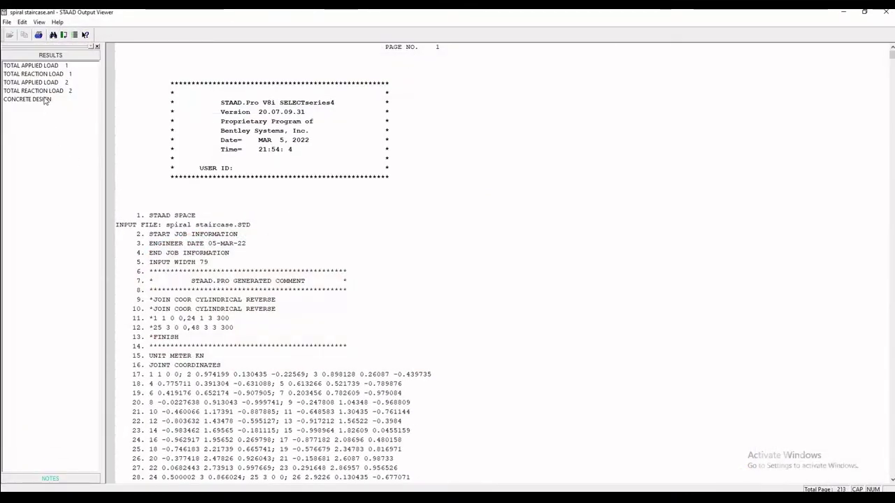
left_click(43, 99)
scroll(206, 252, "down", 10)
left_click_drag(204, 207, 213, 229)
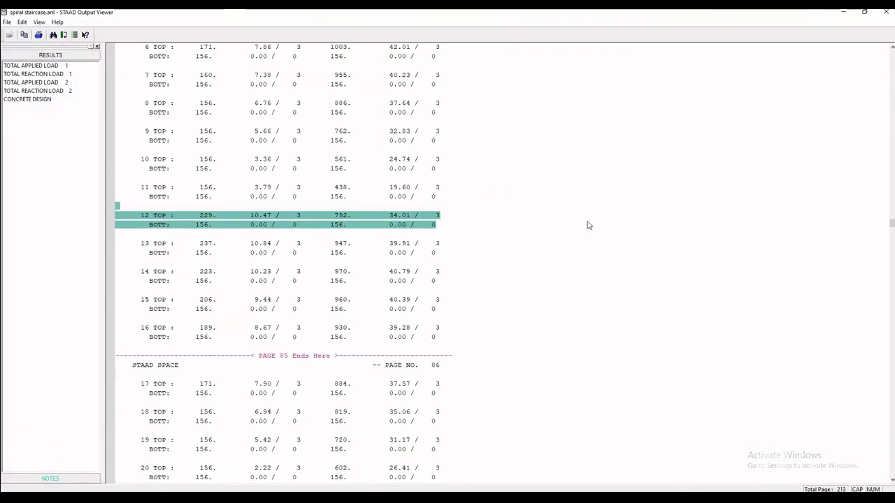
scroll(587, 226, "down", 5)
scroll(587, 226, "up", 15)
left_click_drag(891, 222, 885, 253)
scroll(231, 191, "up", 10)
left_click_drag(163, 166, 309, 200)
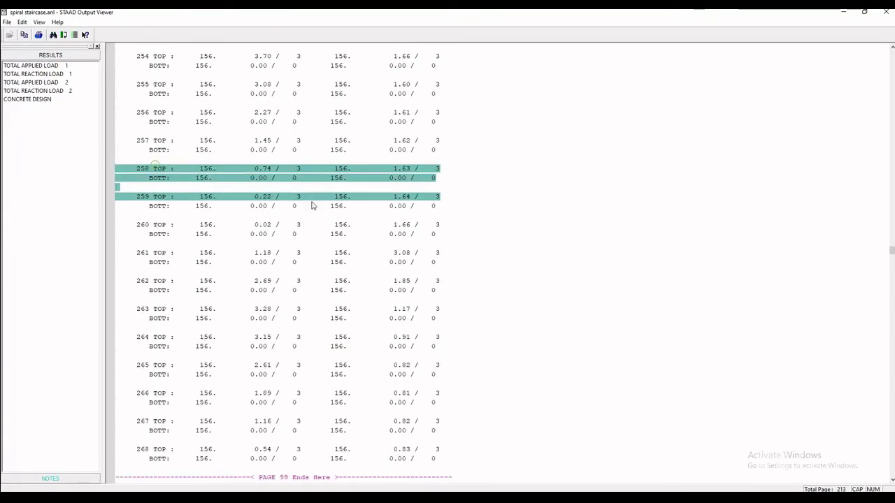
left_click(22, 101)
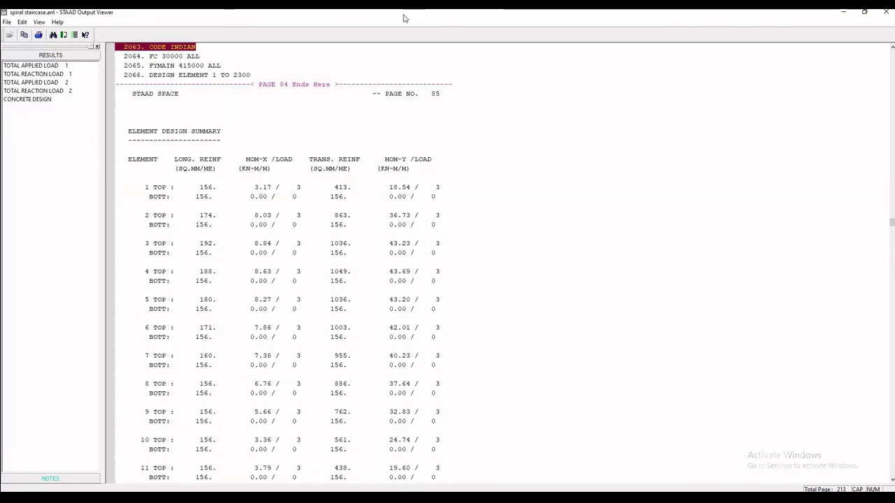
Close the Output Viewer and display the information for plate 2262.
left_click(885, 12)
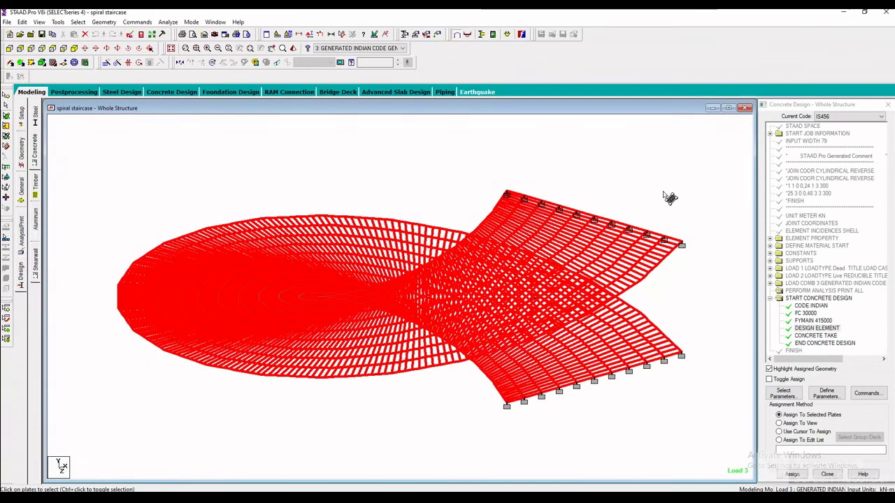
double_click(621, 231)
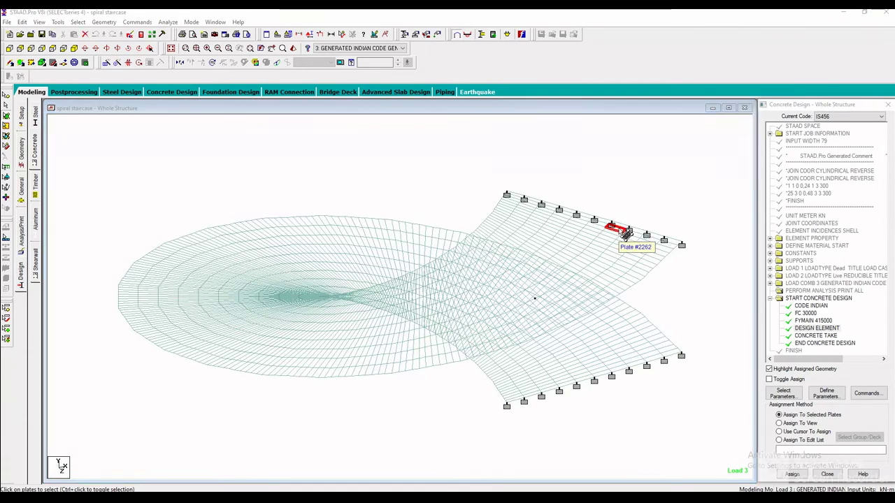